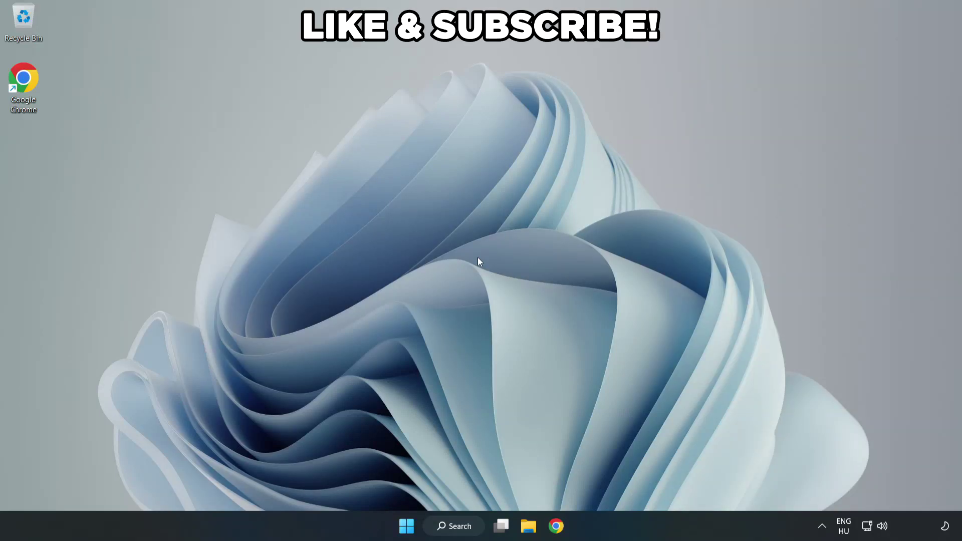
# - Search Windows for 'edit power plan'
pyautogui.click(463, 533)
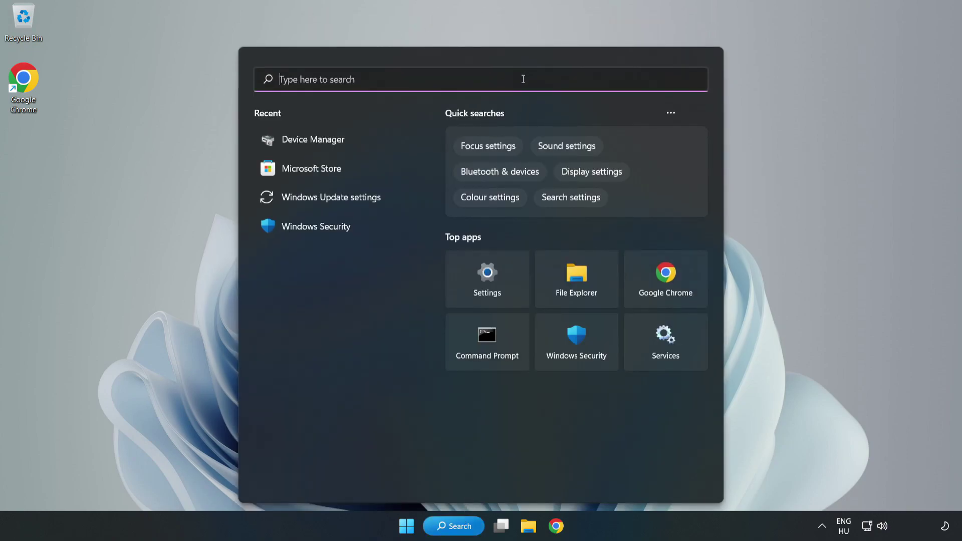
pyautogui.write('edit ')
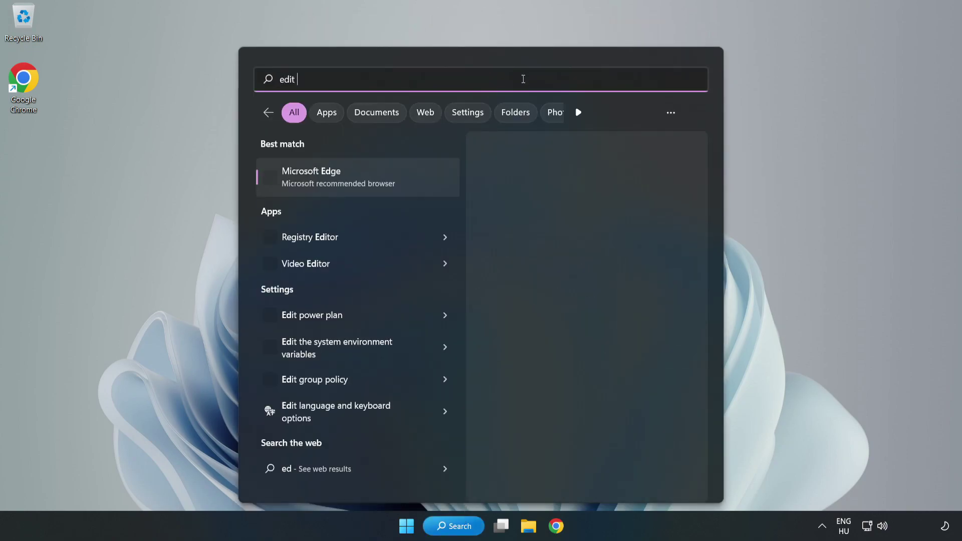
pyautogui.write('power pla')
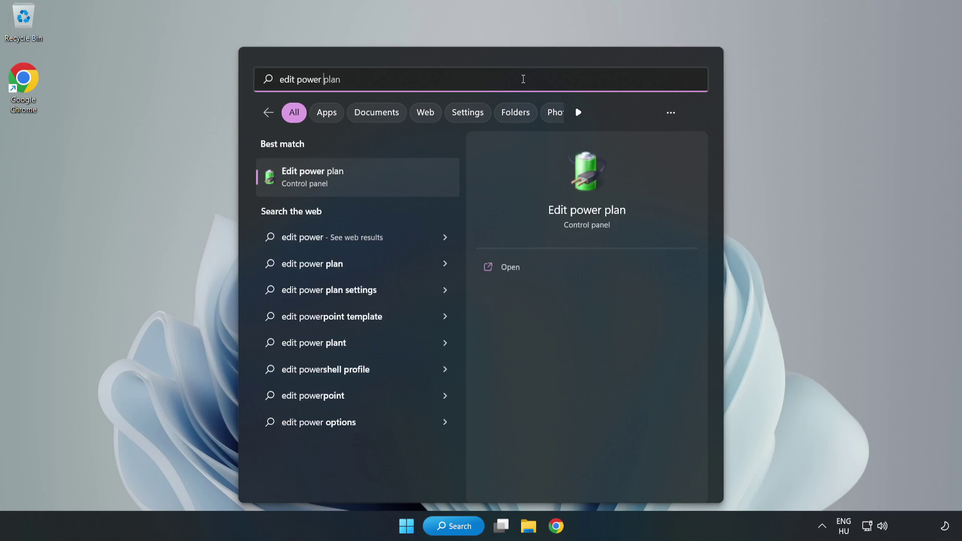
pyautogui.write('n')
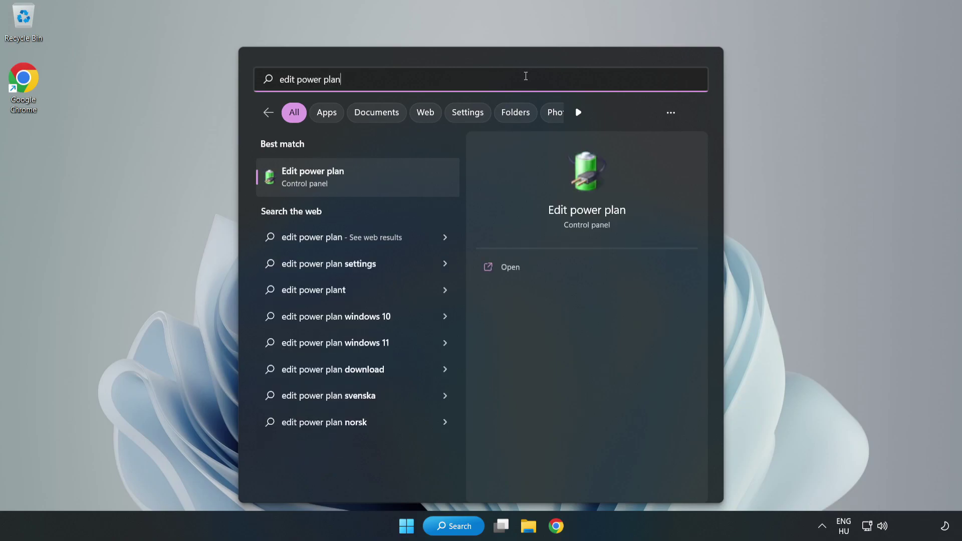
# - Open Edit power plan, make High performance the active power plan, and close Power Options
pyautogui.click(365, 182)
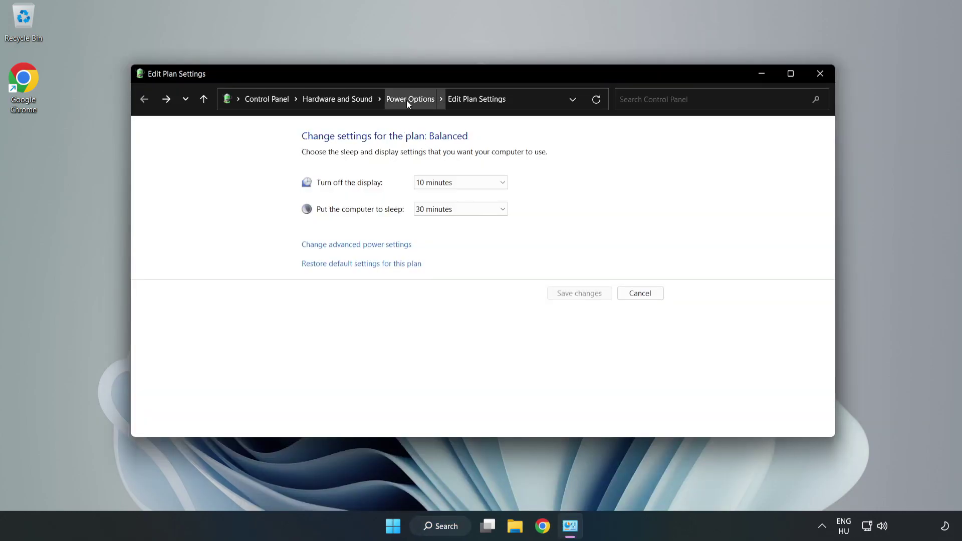
pyautogui.click(407, 100)
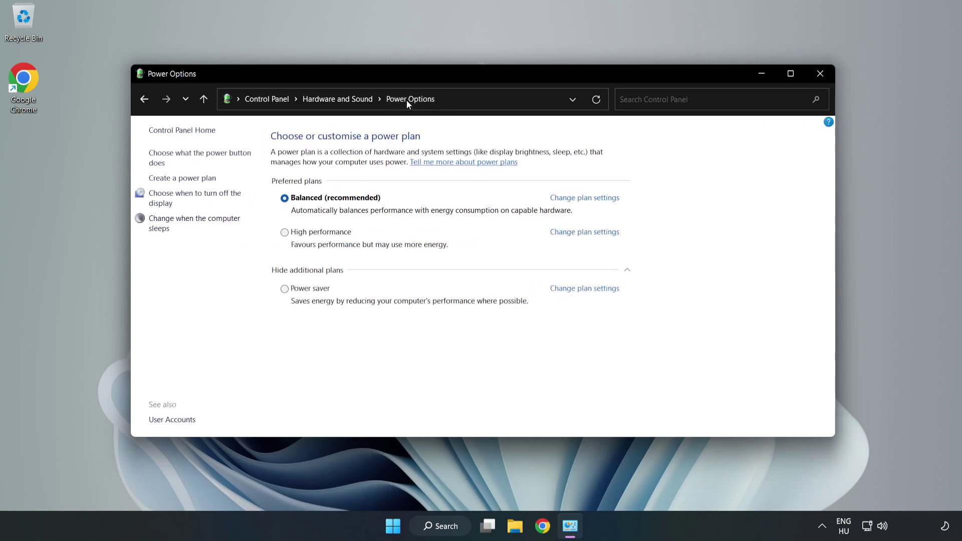
pyautogui.click(316, 235)
pyautogui.click(819, 75)
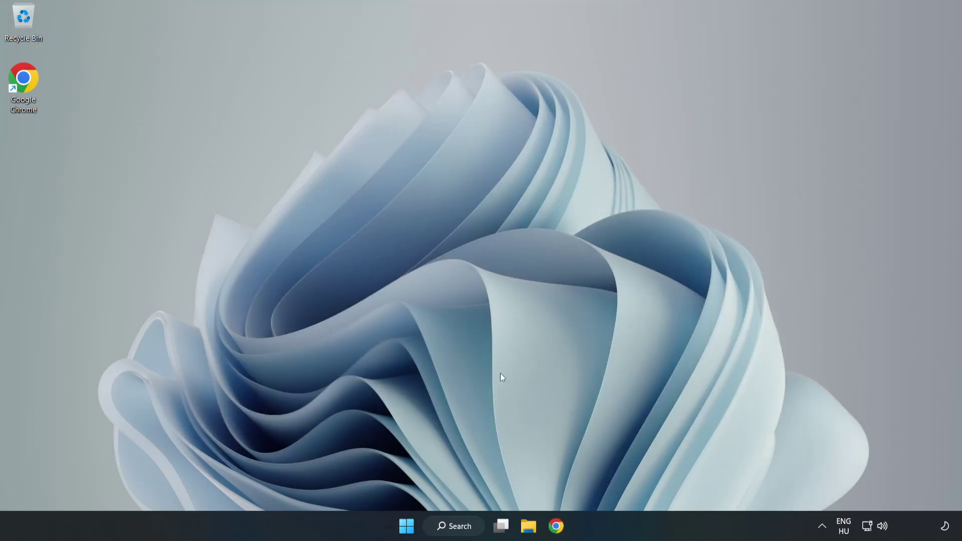
# - Search Windows for 'device manager' and open Device Manager from the results
pyautogui.click(467, 529)
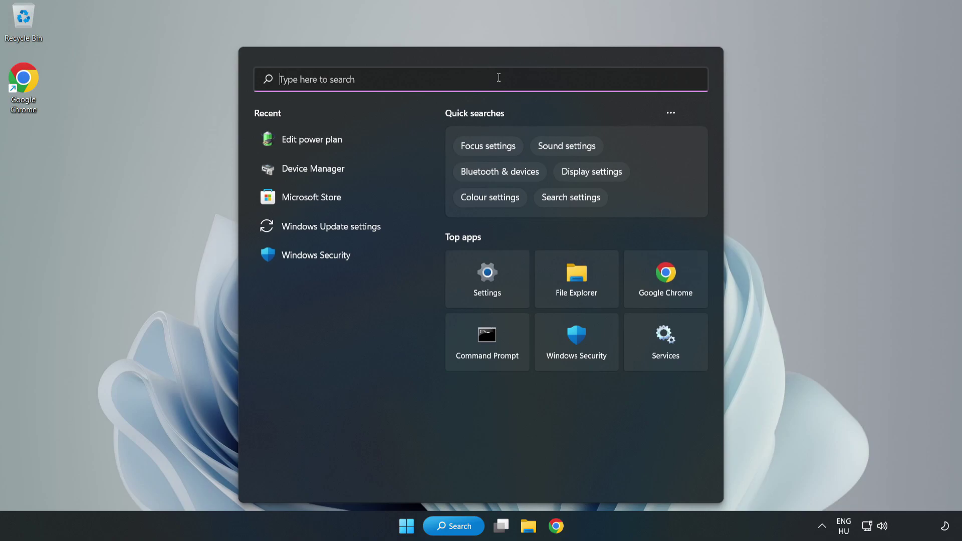
pyautogui.write('device manag')
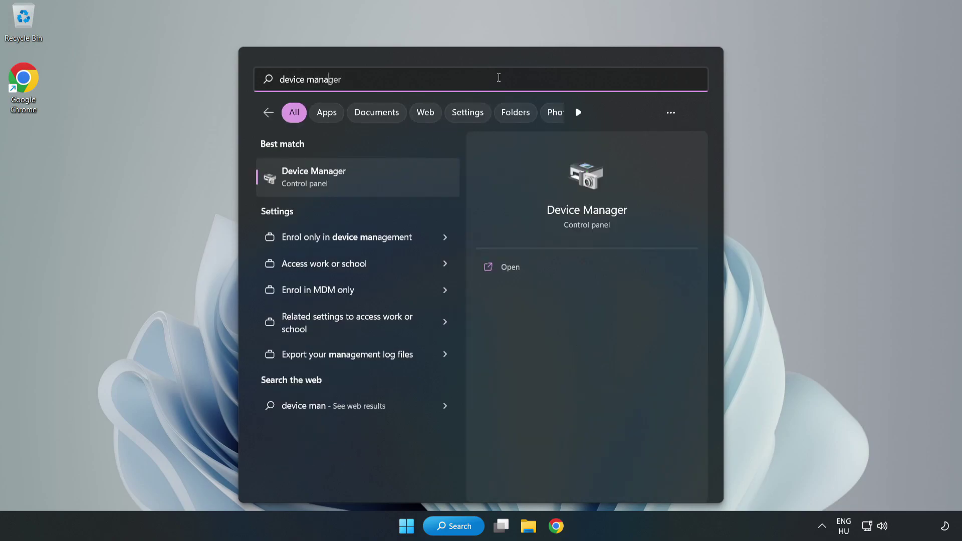
pyautogui.write('er')
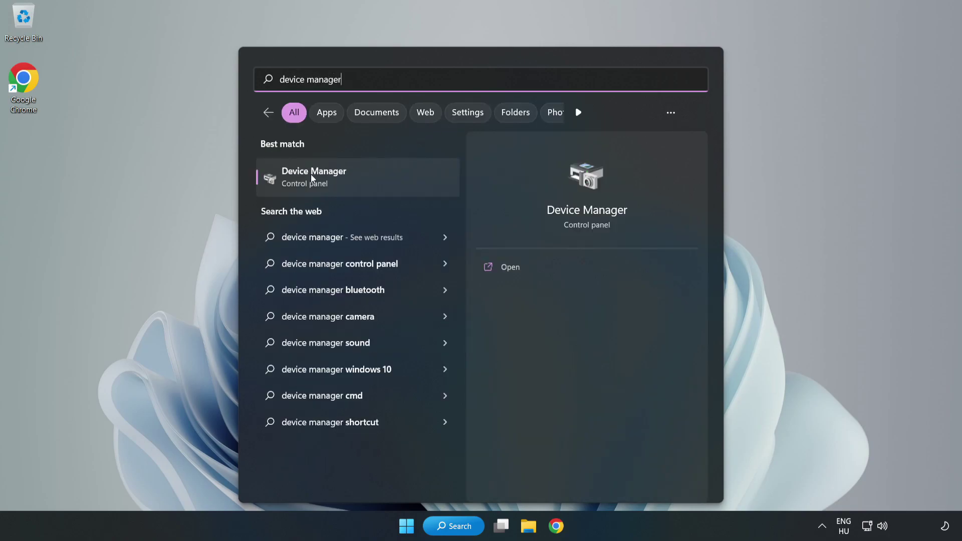
pyautogui.click(351, 182)
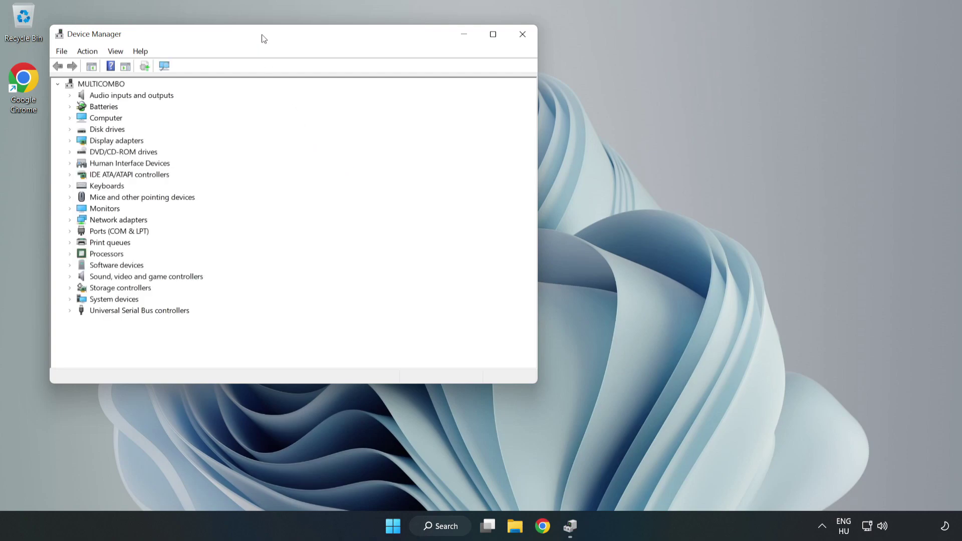
# - Expand Display adapters and bring up the actions menu for the VMware SVGA 3D adapter
pyautogui.moveTo(262, 36); pyautogui.dragTo(442, 97)
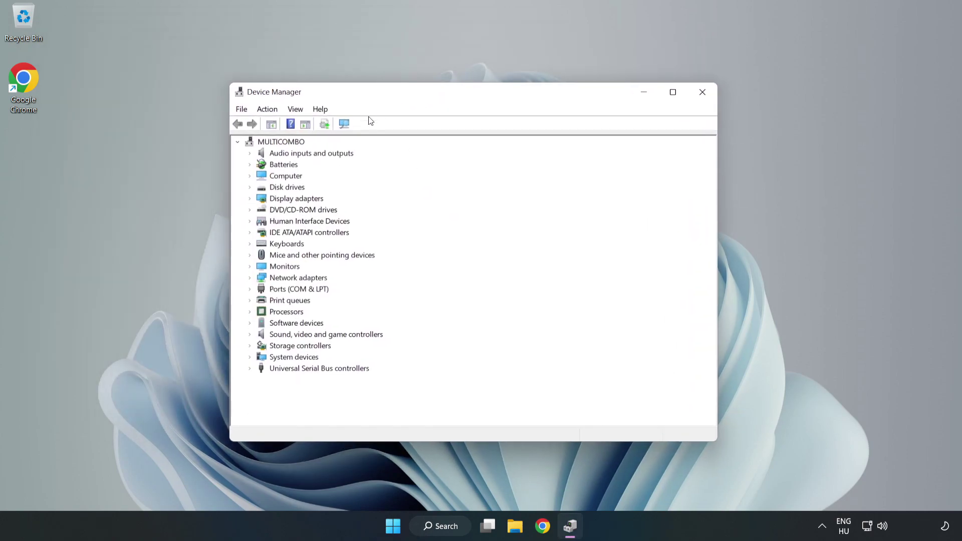
pyautogui.click(300, 198)
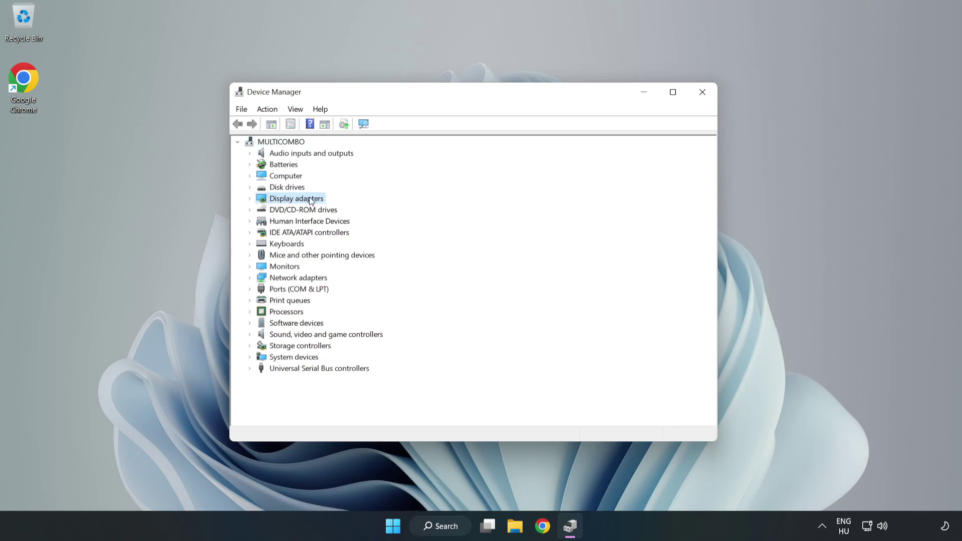
pyautogui.click(250, 199)
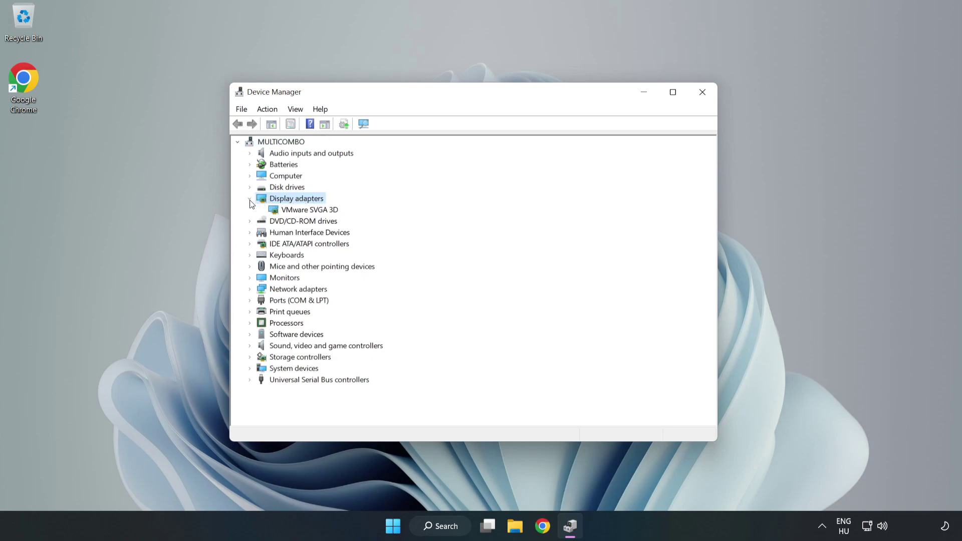
pyautogui.click(307, 210)
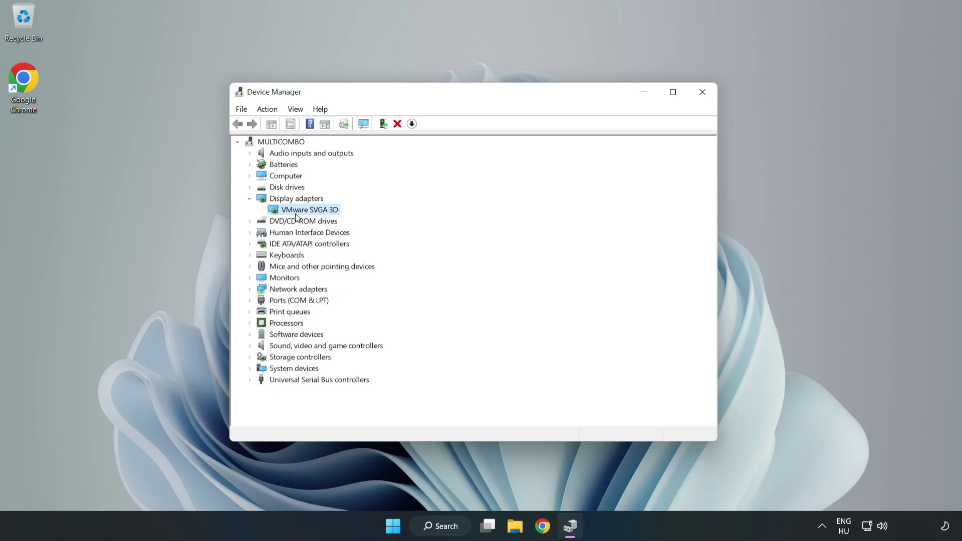
pyautogui.rightClick(307, 213)
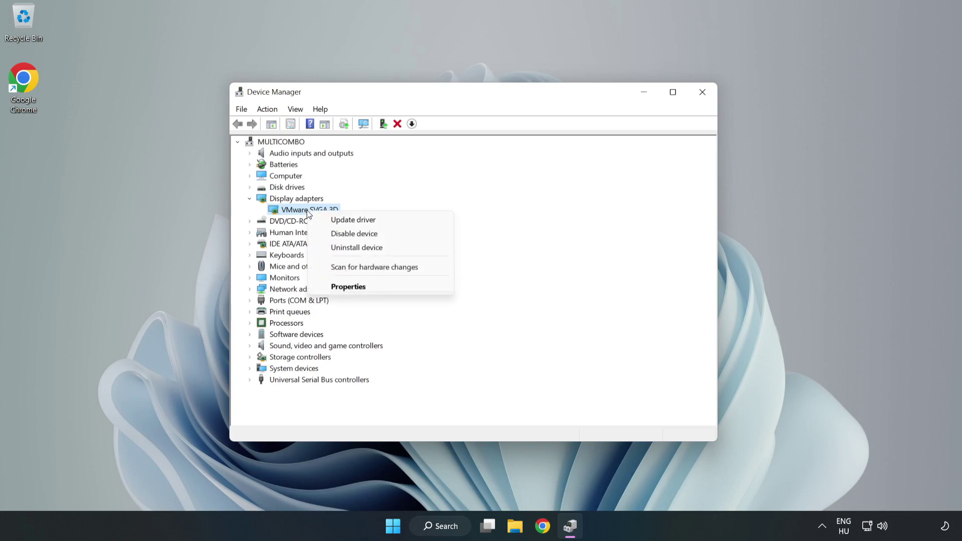
# - Update the VMware SVGA 3D driver by automatic search, then close the wizard and Device Manager
pyautogui.click(362, 221)
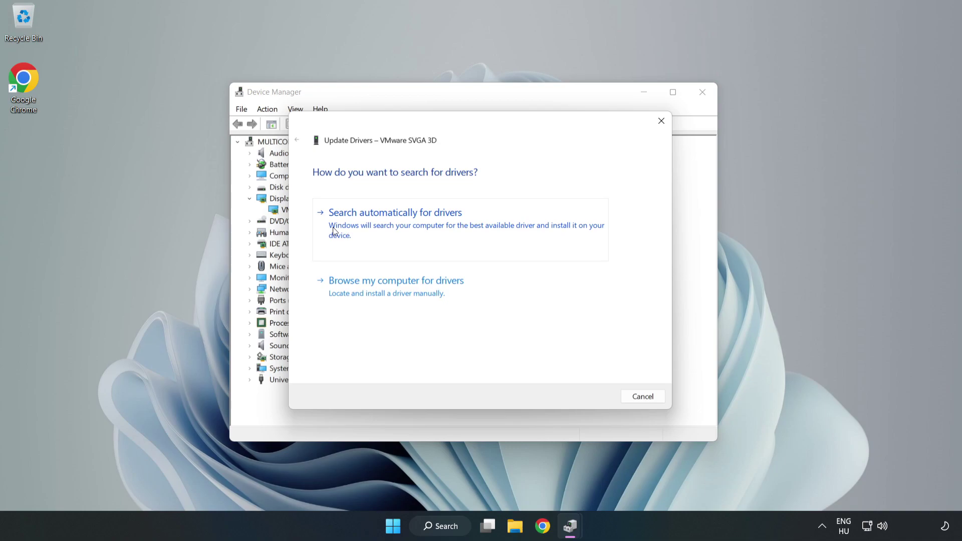
pyautogui.click(396, 227)
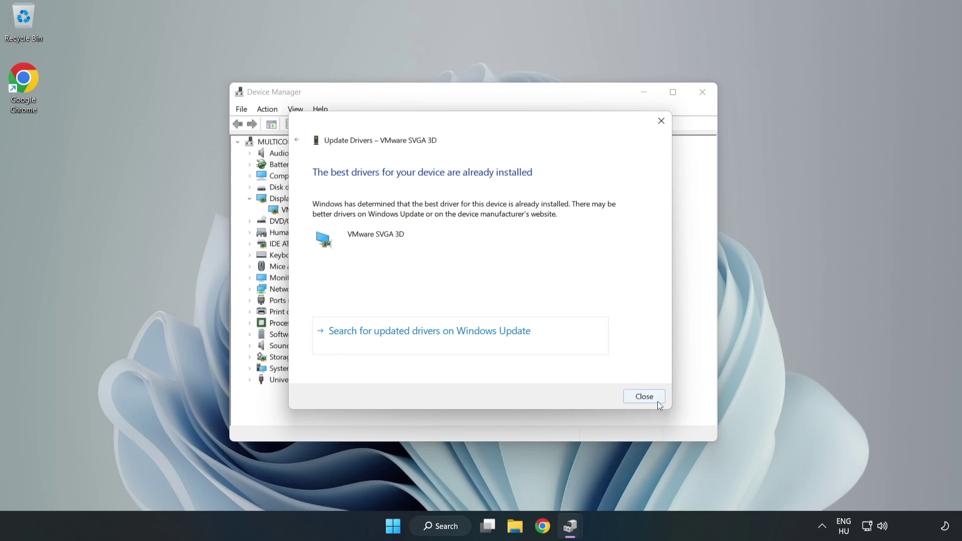
pyautogui.click(645, 396)
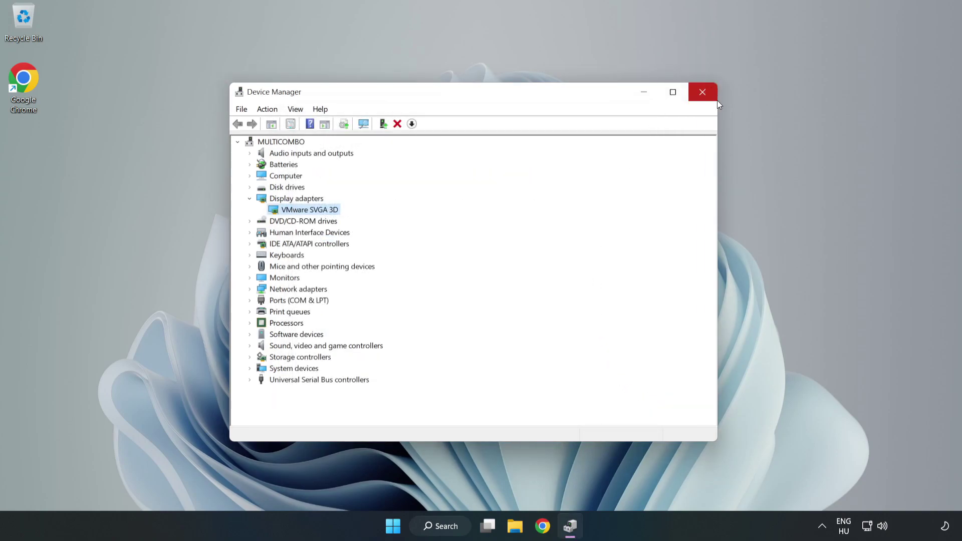
pyautogui.click(703, 92)
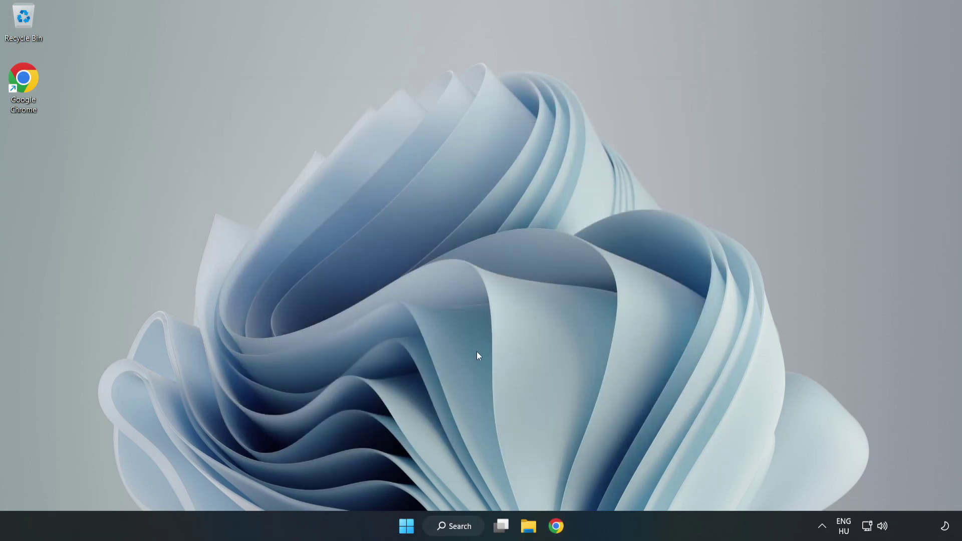
# - Search Windows for 'game mode' and open the Game Mode settings page
pyautogui.click(467, 528)
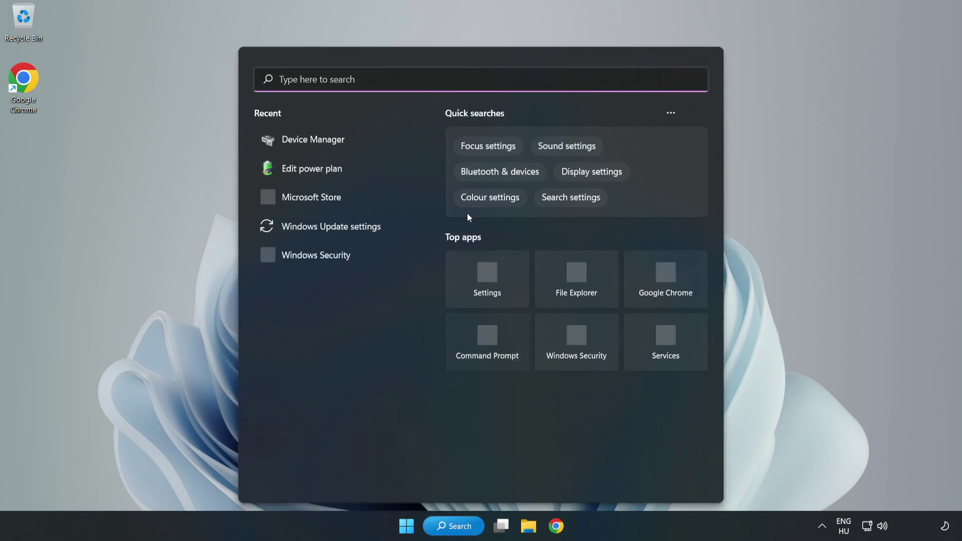
pyautogui.write('game mode')
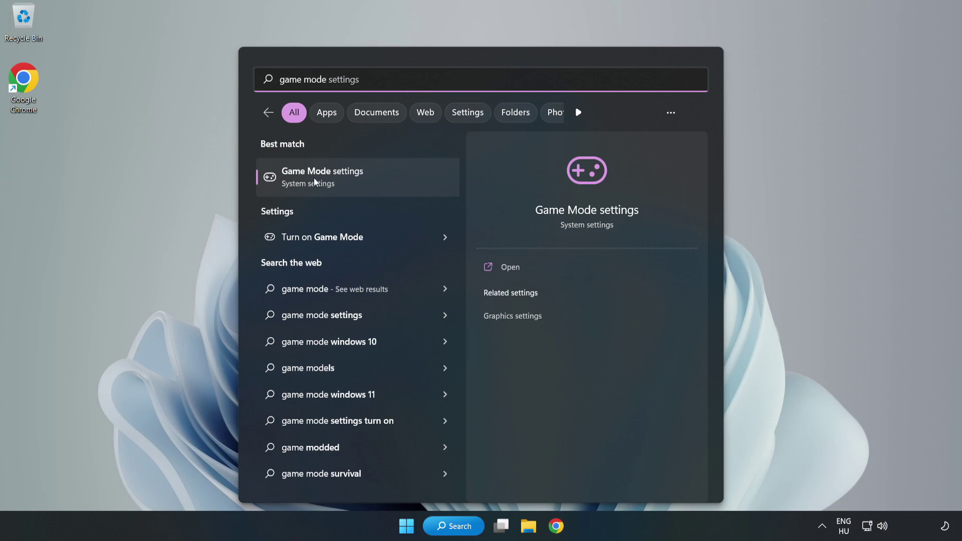
pyautogui.click(344, 182)
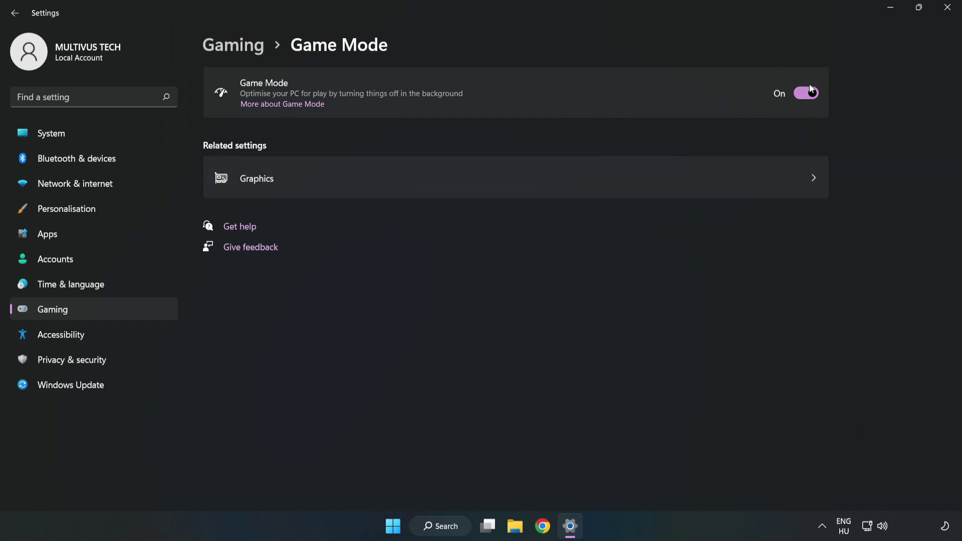
# - Turn off the controller button opening Xbox Game Bar in Gaming > Xbox Game Bar, then close Settings
pyautogui.click(245, 52)
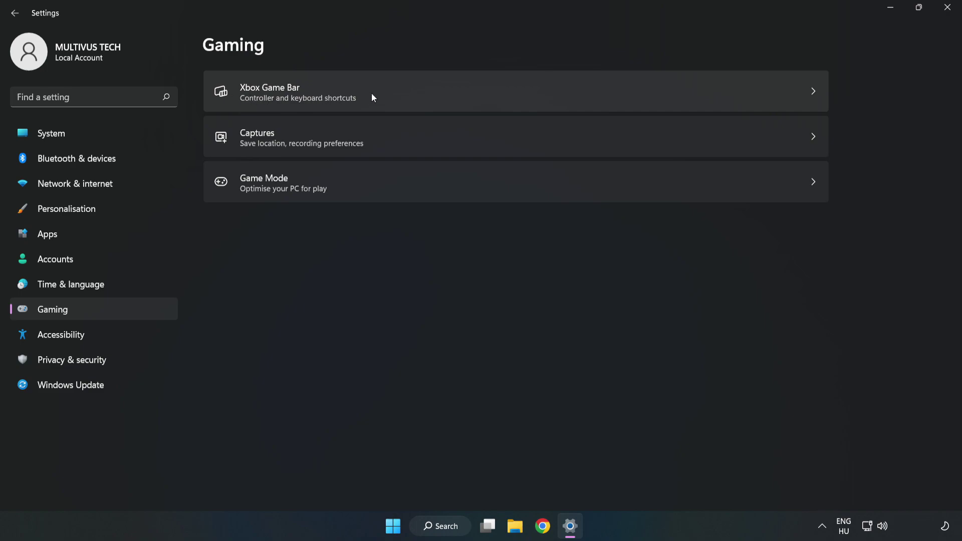
pyautogui.click(408, 92)
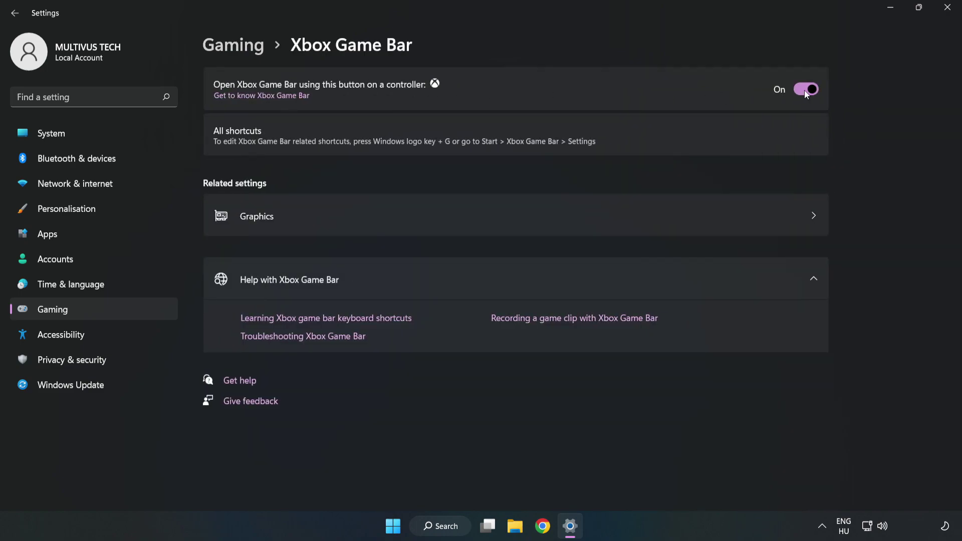
pyautogui.click(805, 90)
pyautogui.click(948, 15)
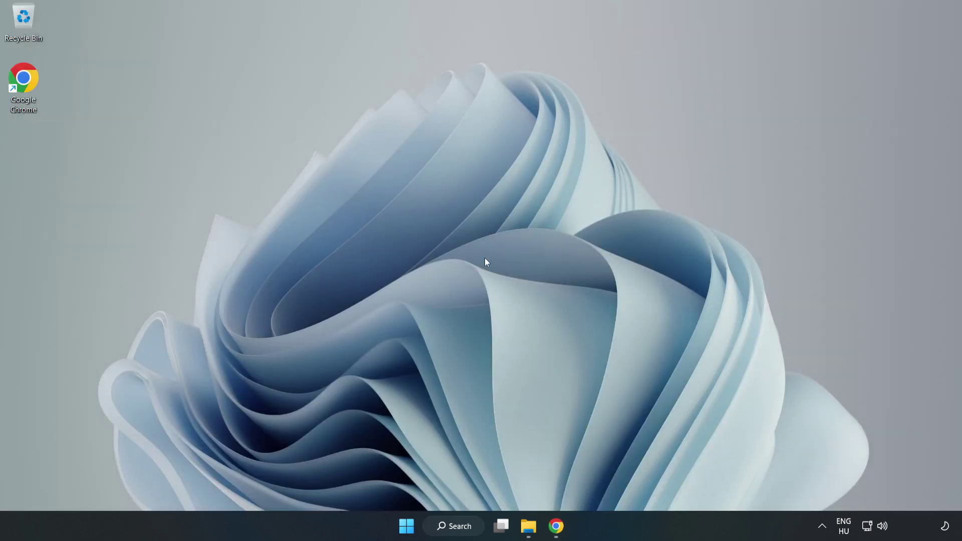
# - Launch Task Manager from the Start right-click menu and end the Google Chrome (8) process
pyautogui.rightClick(409, 529)
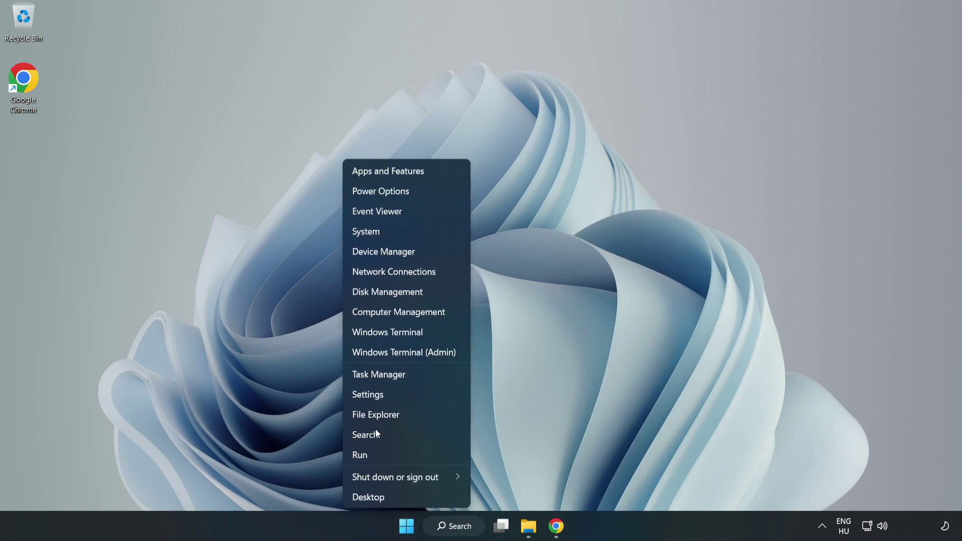
pyautogui.click(421, 376)
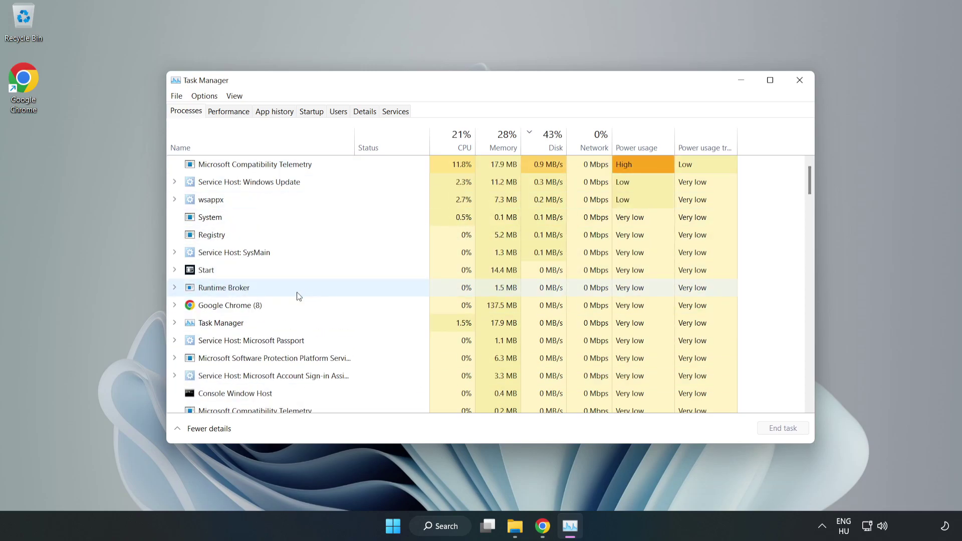
pyautogui.click(260, 307)
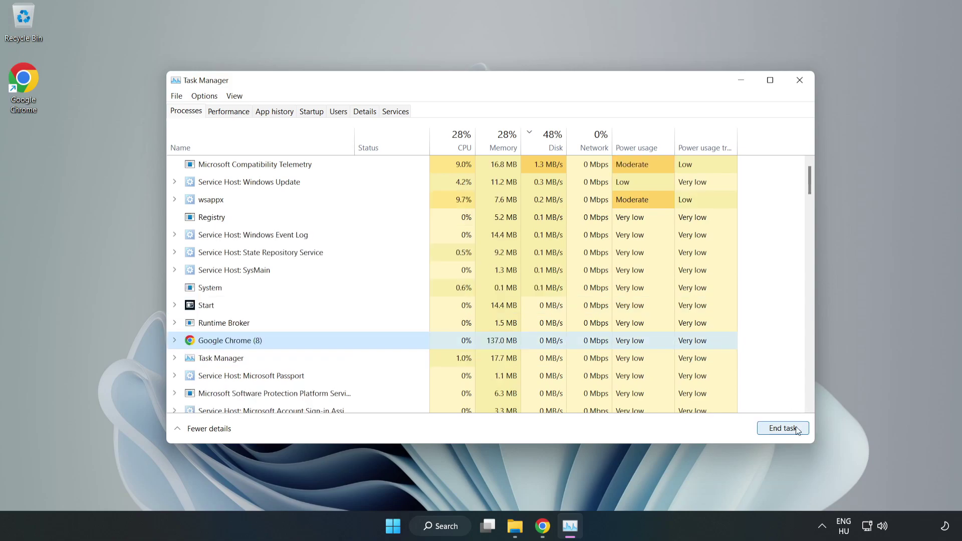
pyautogui.click(777, 429)
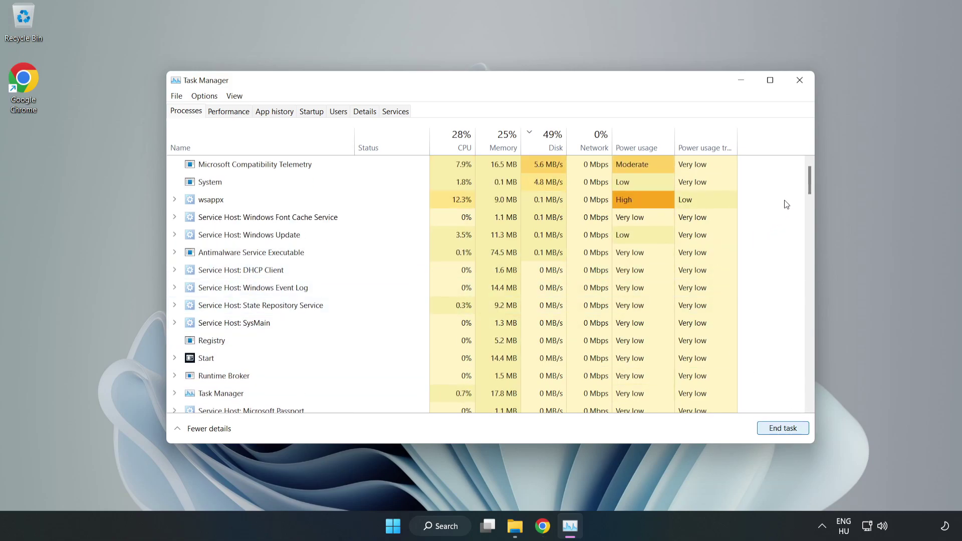
pyautogui.moveTo(813, 182); pyautogui.dragTo(801, 161)
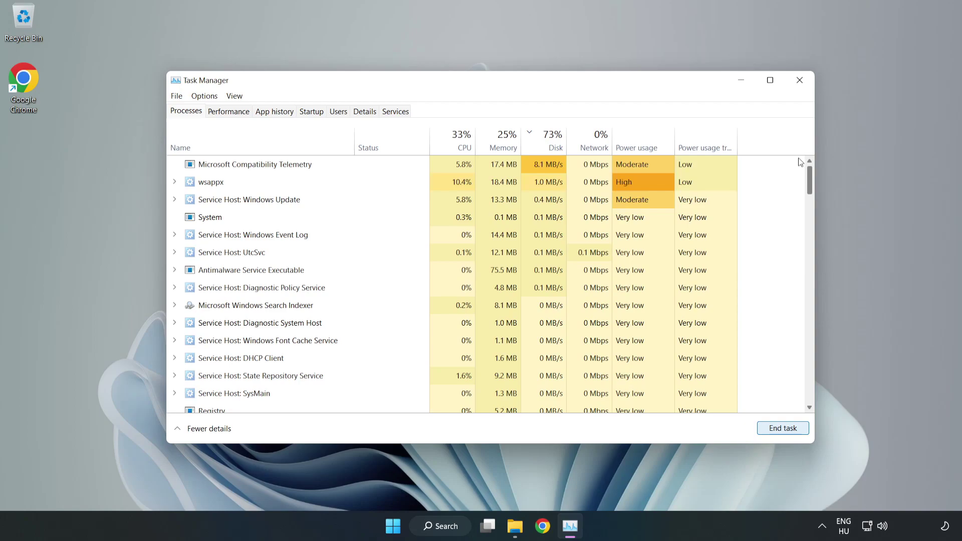
# - Disable Cortana, Phone Link, Terminal and Xbox App Services on Task Manager's Startup tab
pyautogui.click(311, 112)
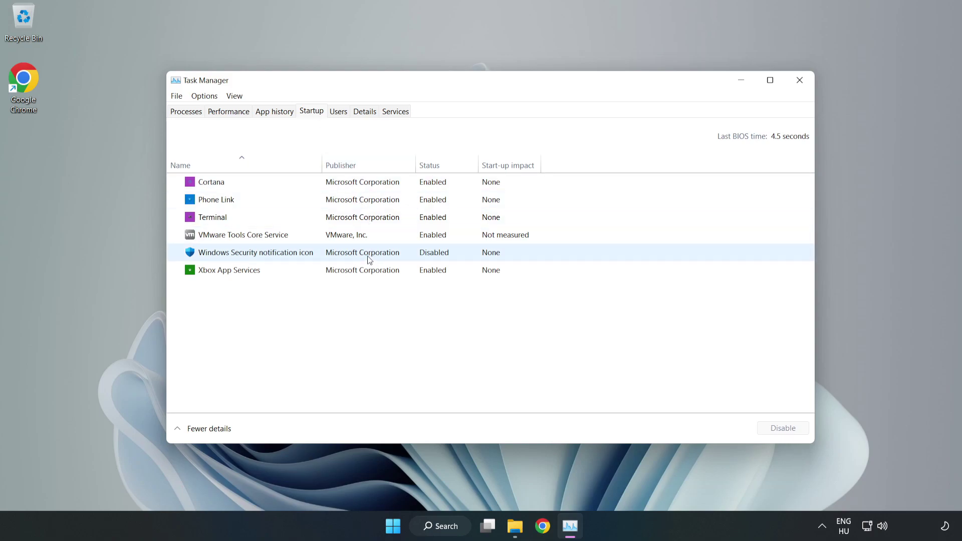
pyautogui.click(363, 182)
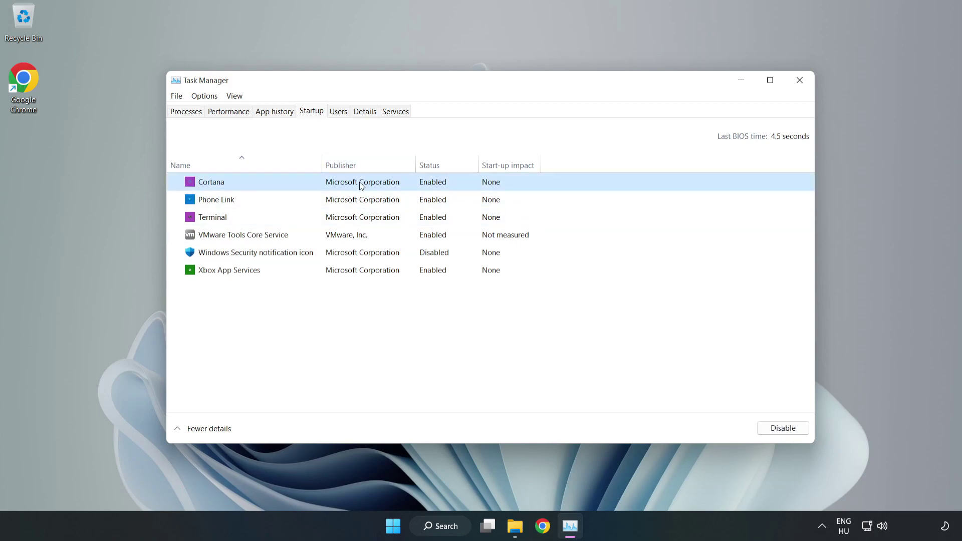
pyautogui.click(774, 433)
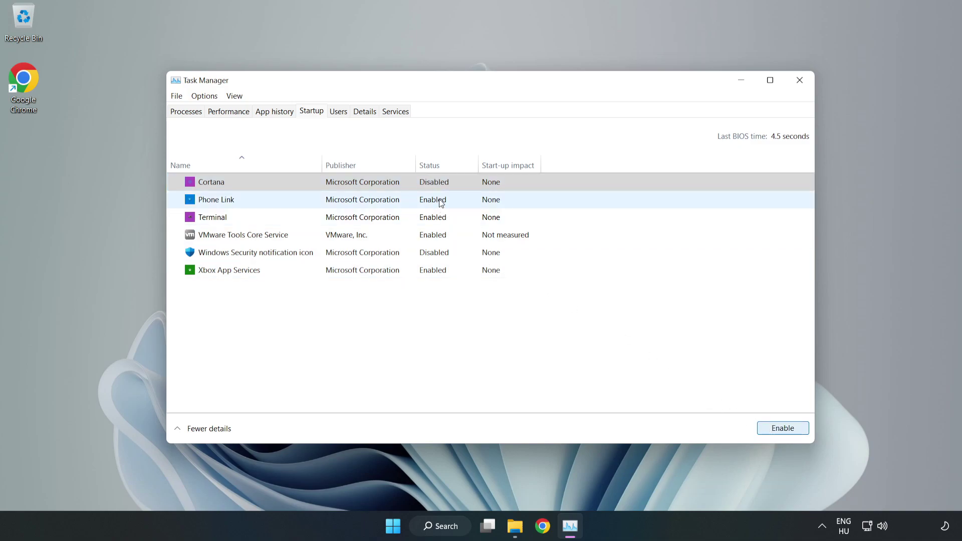
pyautogui.click(443, 204)
pyautogui.click(778, 430)
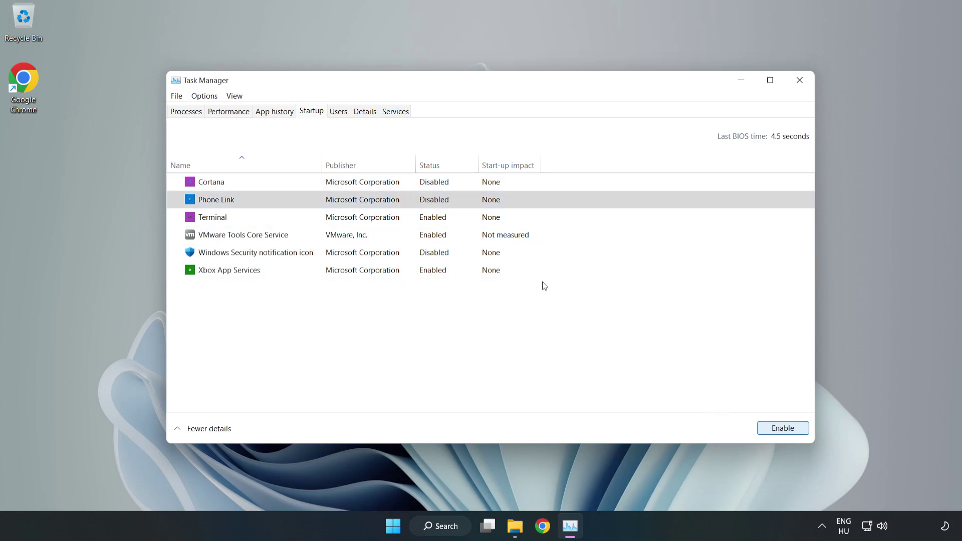
pyautogui.click(443, 221)
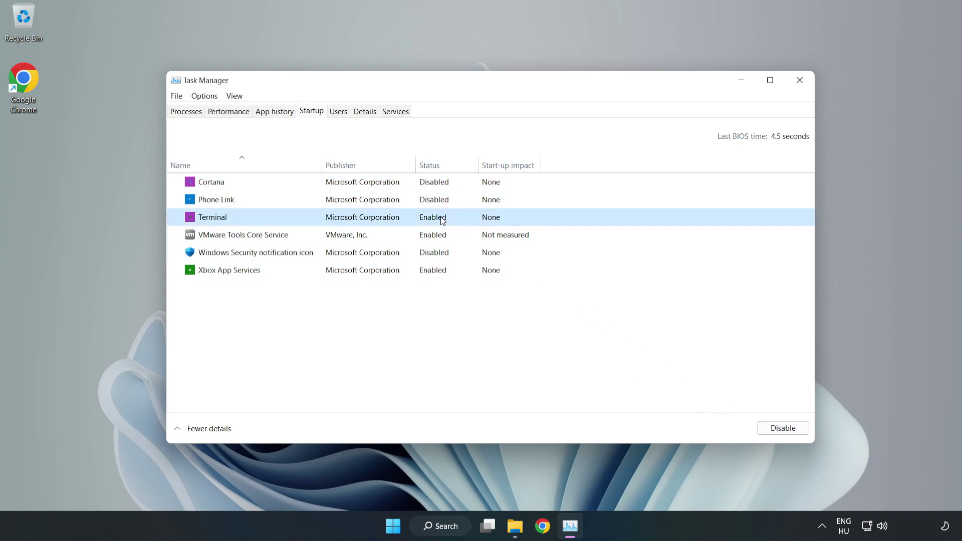
pyautogui.click(787, 432)
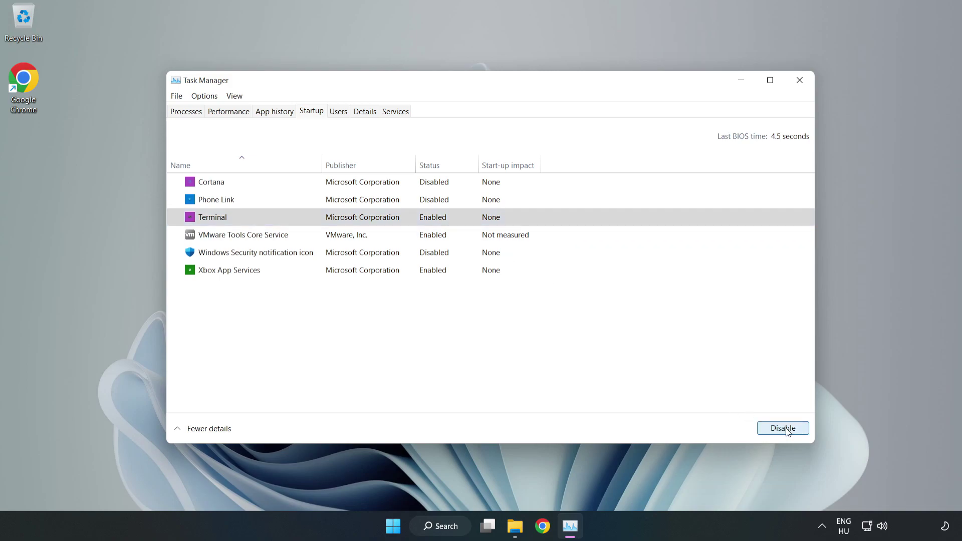
pyautogui.click(330, 271)
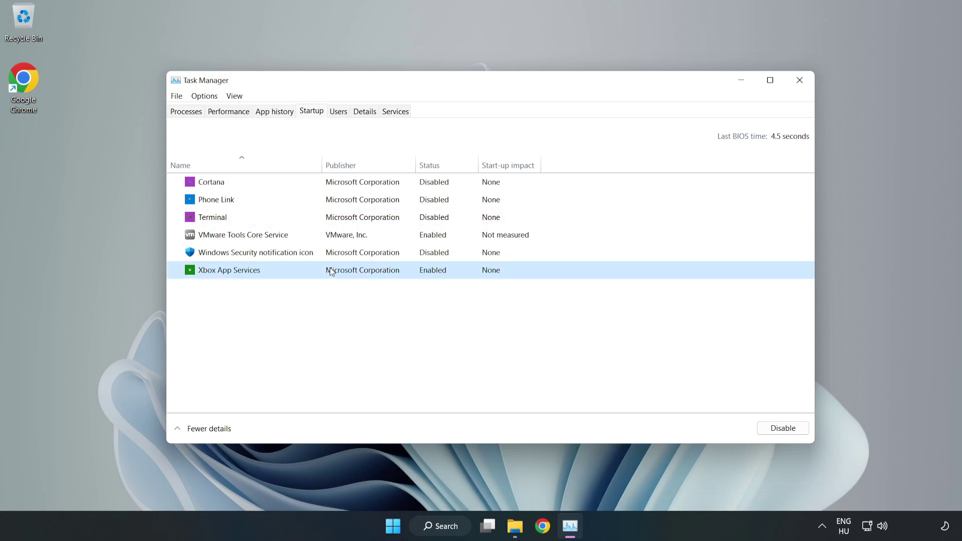
pyautogui.click(764, 432)
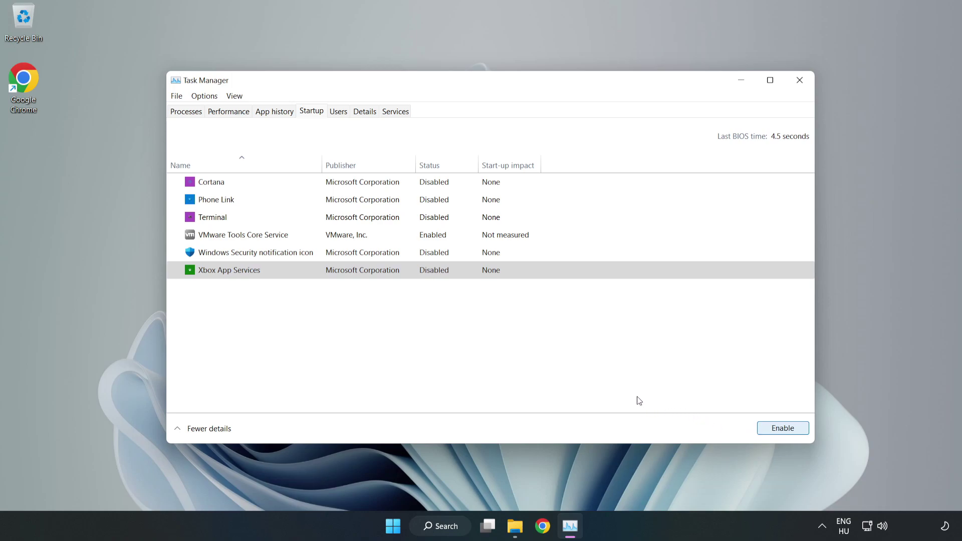
# - Close Task Manager, open Windows Update via a search for 'update', check for updates, then close Settings
pyautogui.click(800, 85)
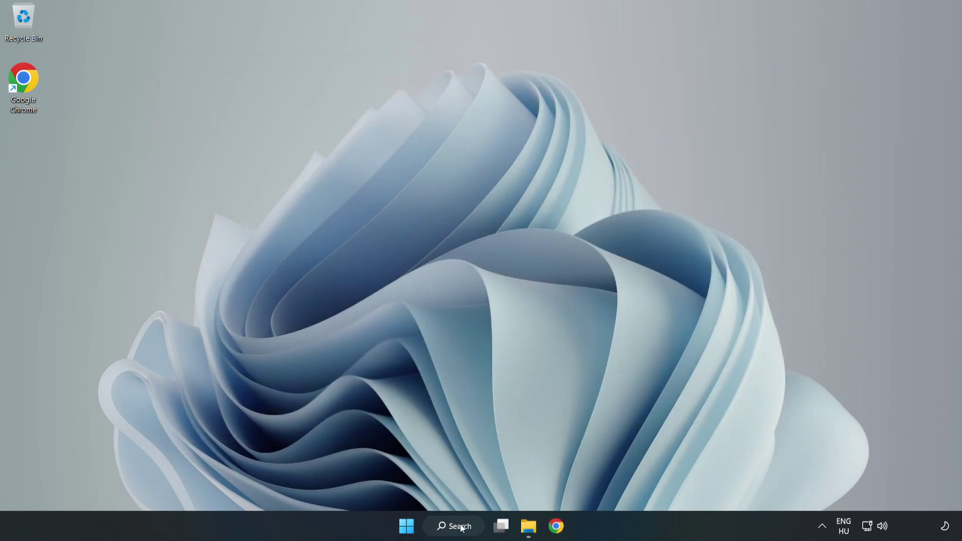
pyautogui.click(461, 530)
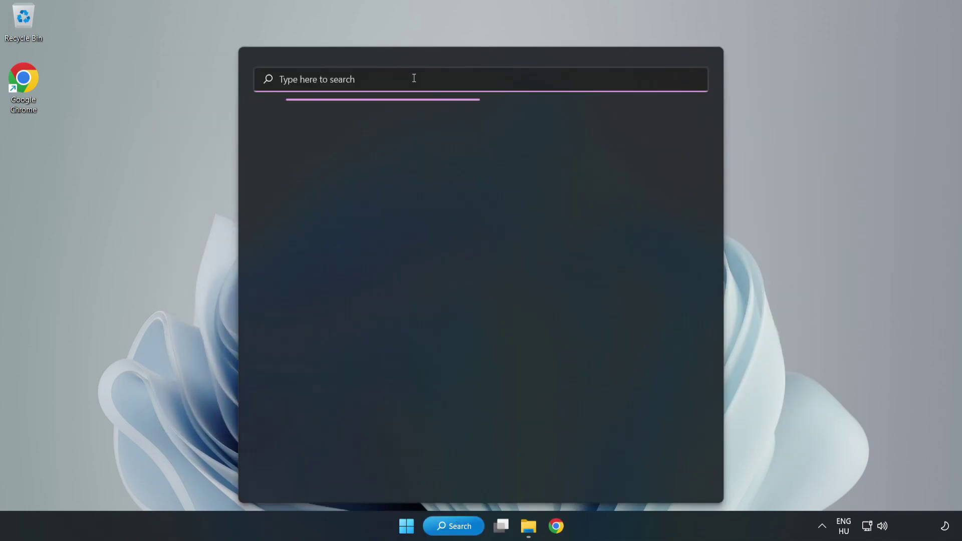
pyautogui.write('update')
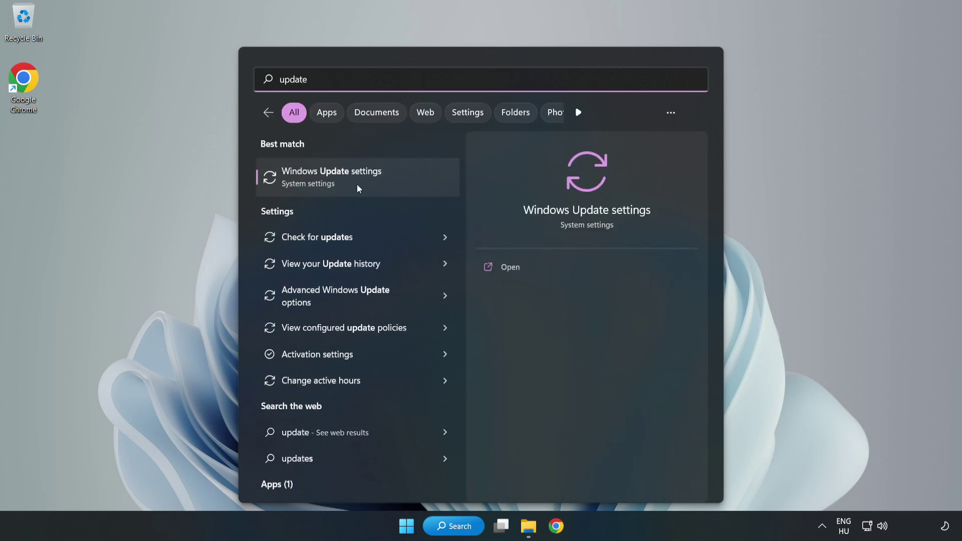
pyautogui.click(392, 187)
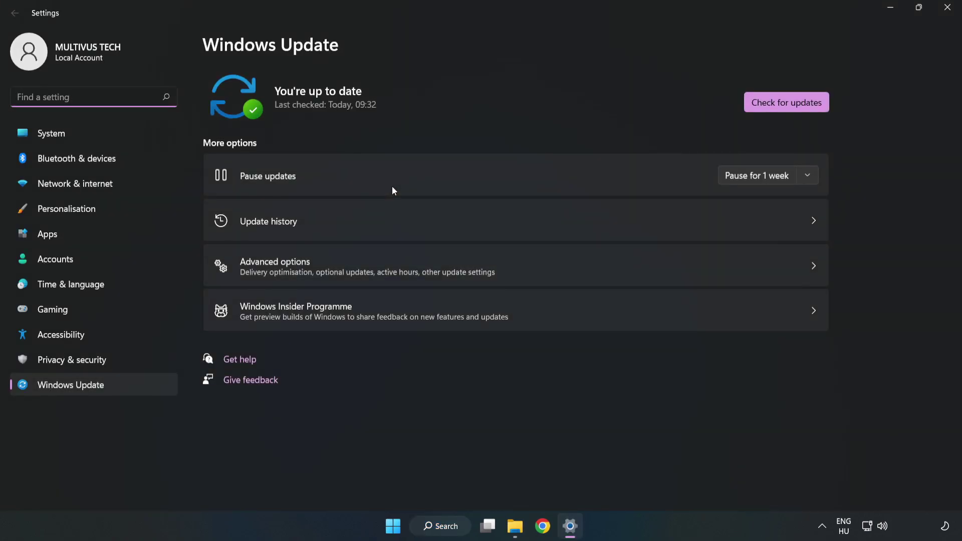
pyautogui.click(774, 106)
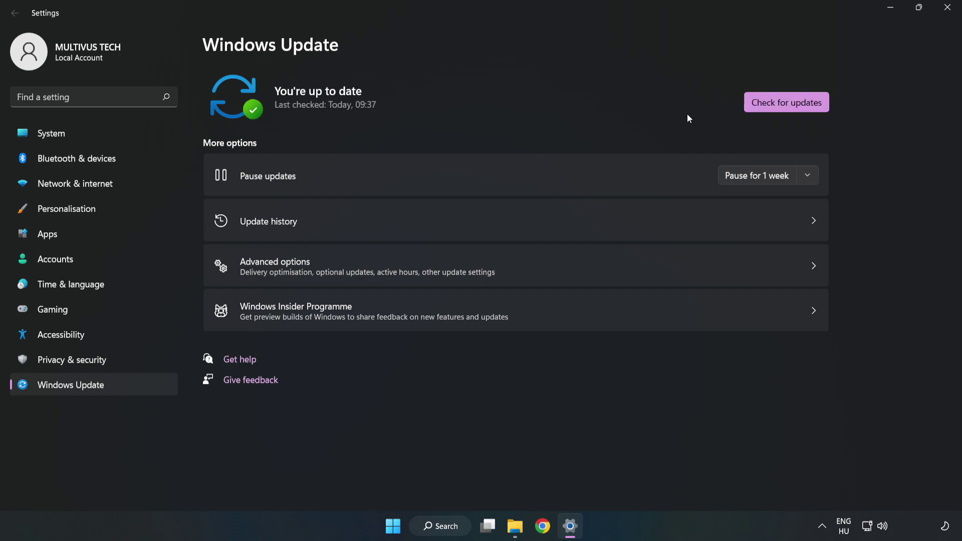
pyautogui.click(944, 13)
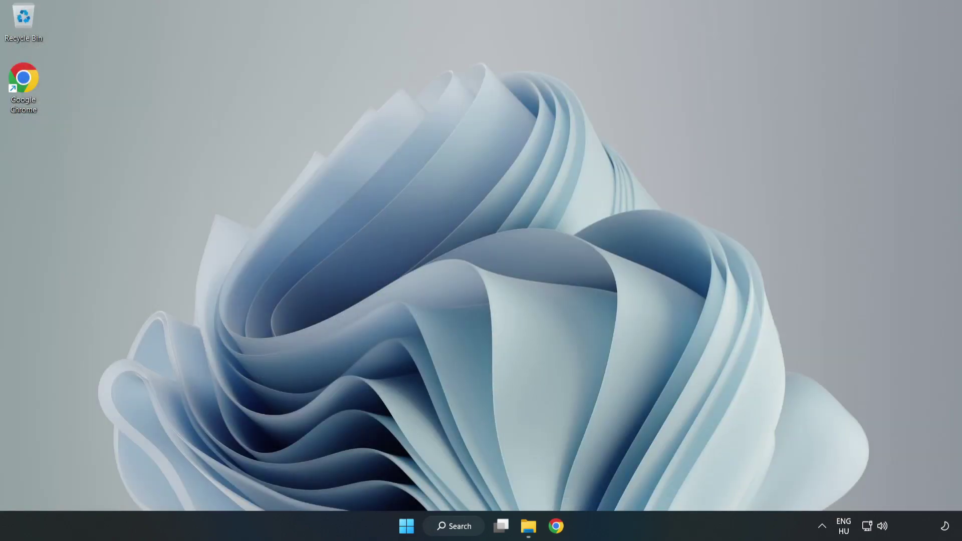
# - Launch regedit from search and navigate to HKEY_CURRENT_USER\System\GameConfigStore
pyautogui.click(470, 531)
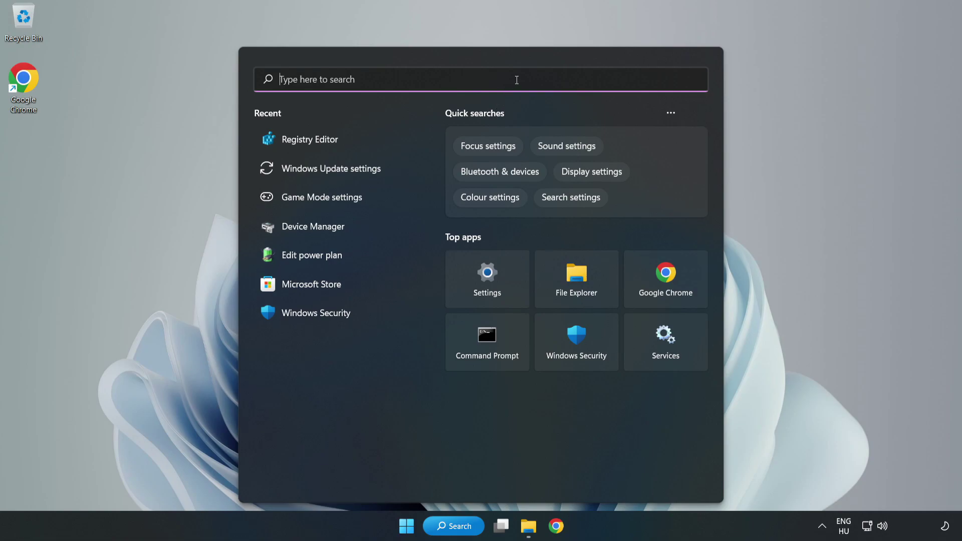
pyautogui.write('regedit')
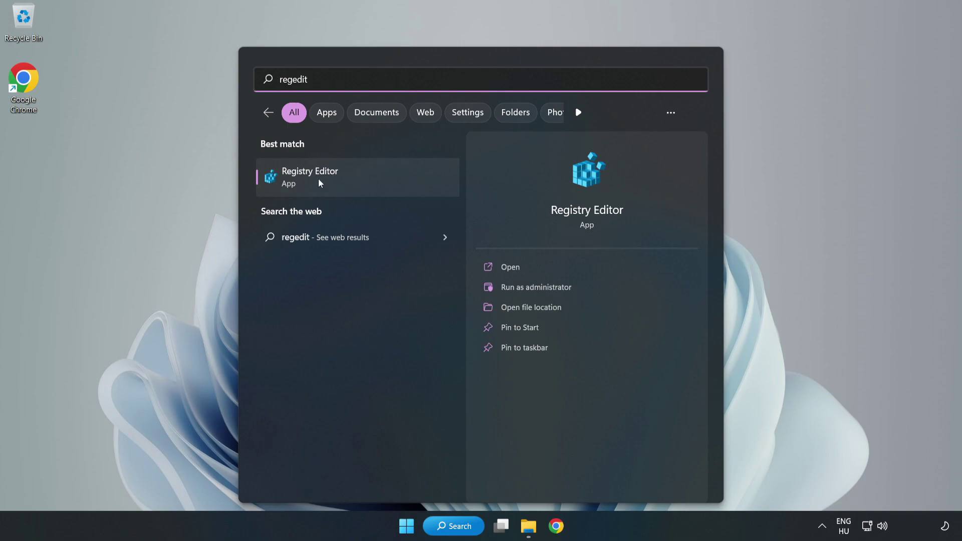
pyautogui.click(368, 179)
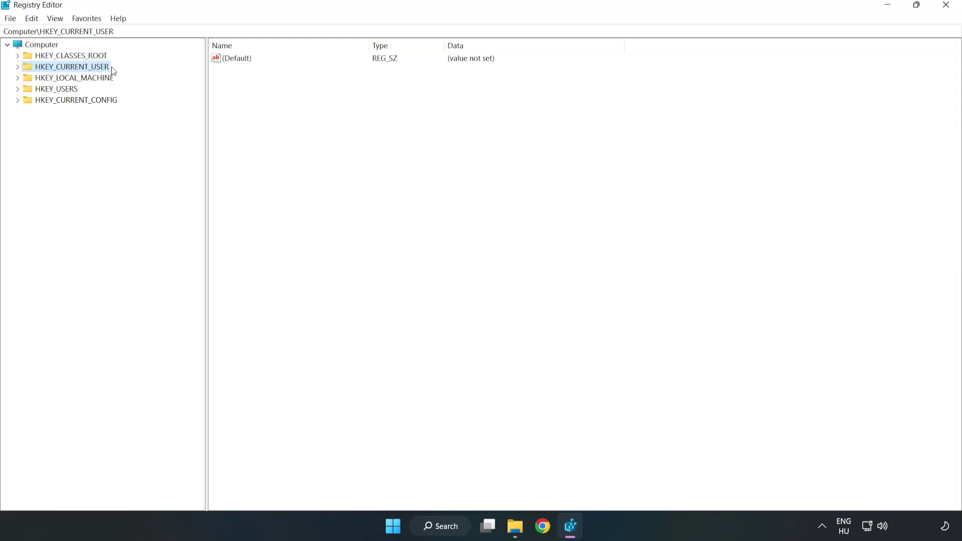
pyautogui.click(20, 69)
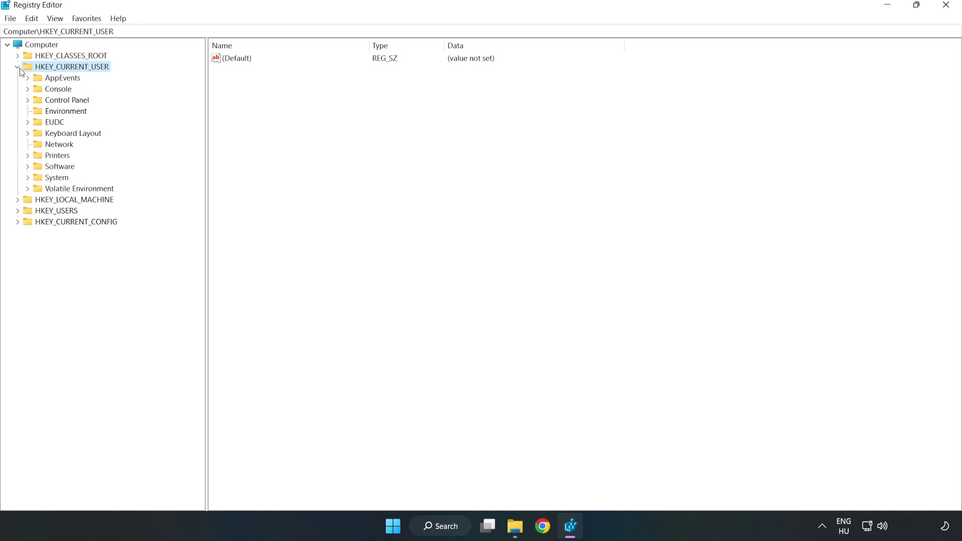
pyautogui.click(28, 178)
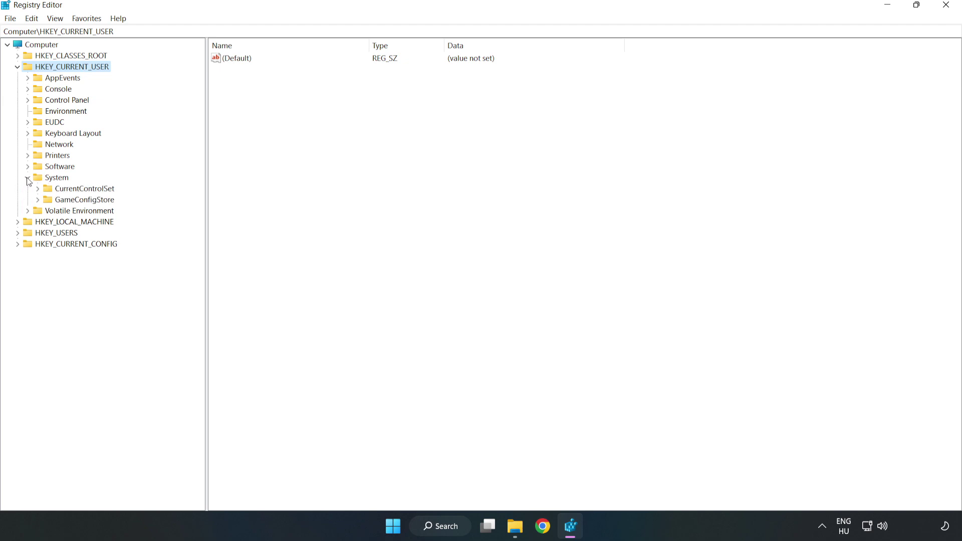
pyautogui.click(80, 203)
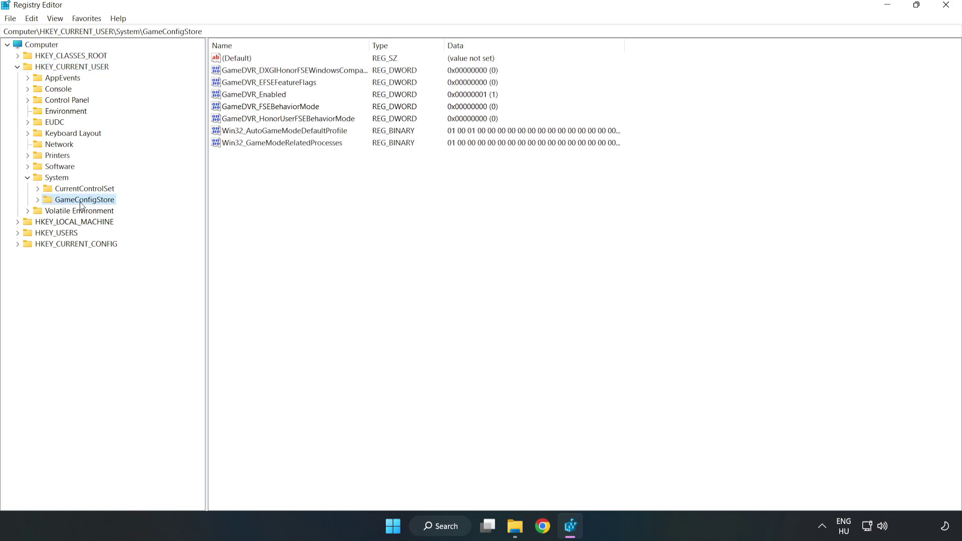
# - Change GameDVR_Enabled's value data from 1 to 0, then collapse HKEY_CURRENT_USER
pyautogui.click(239, 97)
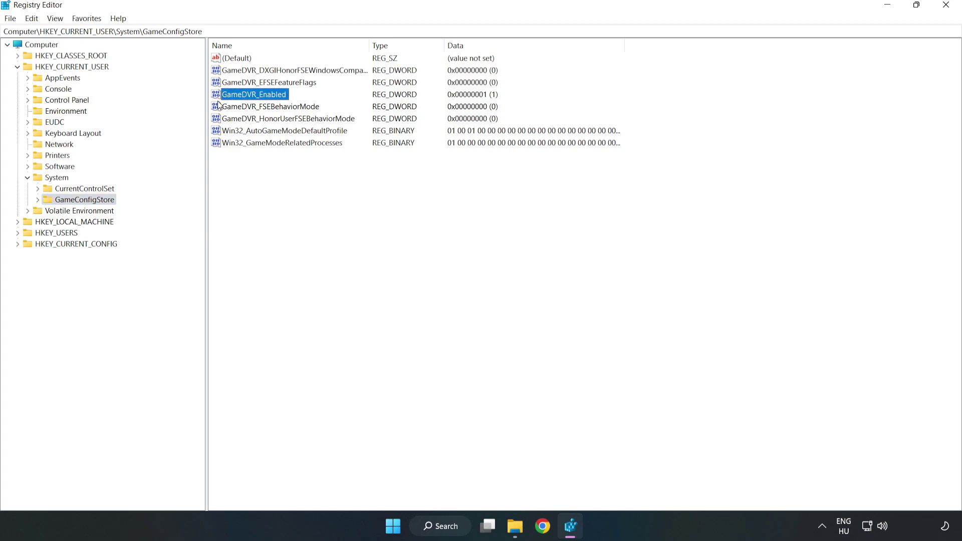
pyautogui.rightClick(262, 99)
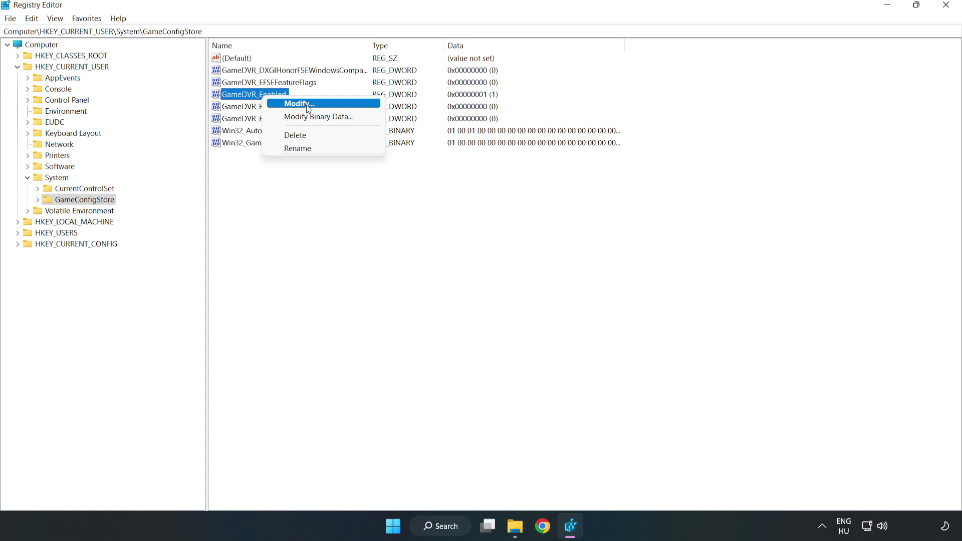
pyautogui.click(307, 106)
pyautogui.moveTo(339, 133); pyautogui.dragTo(538, 203)
pyautogui.click(404, 260)
pyautogui.moveTo(404, 259); pyautogui.dragTo(334, 250)
pyautogui.write('0')
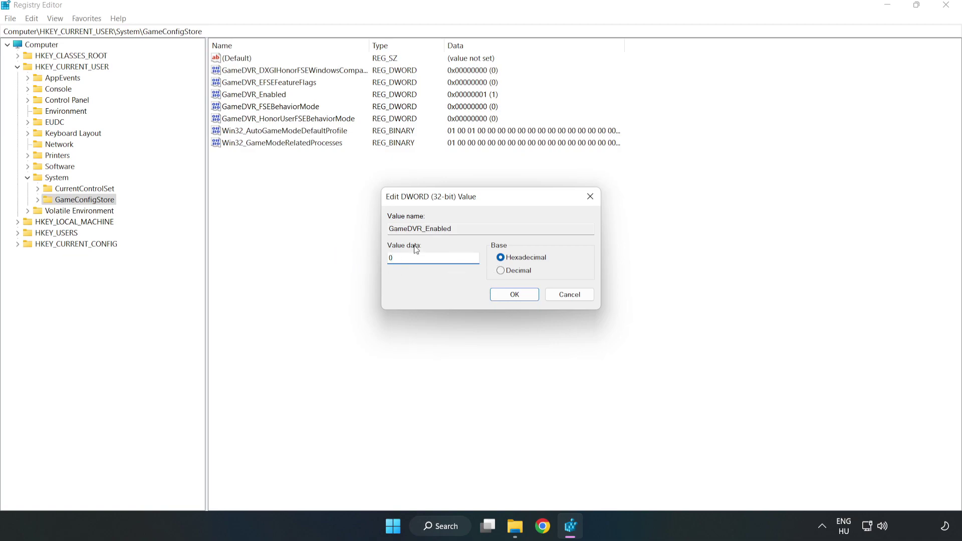
pyautogui.click(515, 296)
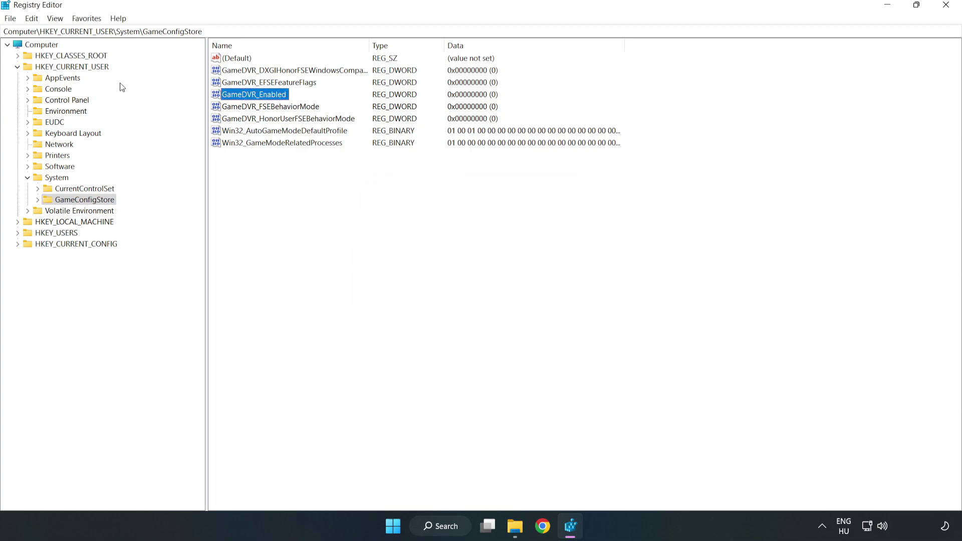
pyautogui.click(18, 67)
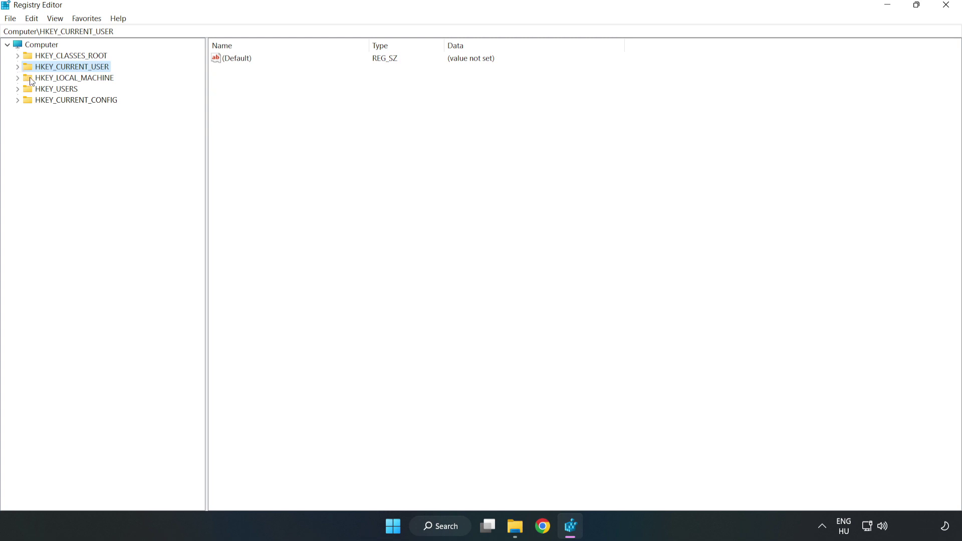
# - Expand HKEY_LOCAL_MACHINE\SOFTWARE\Microsoft\PolicyManager\default\ApplicationManagement in the registry tree
pyautogui.doubleClick(24, 81)
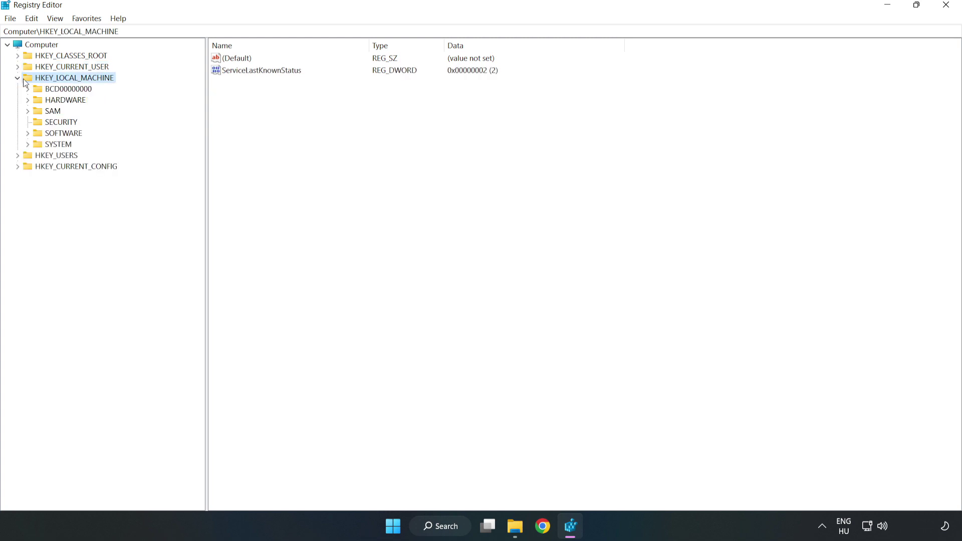
pyautogui.click(28, 134)
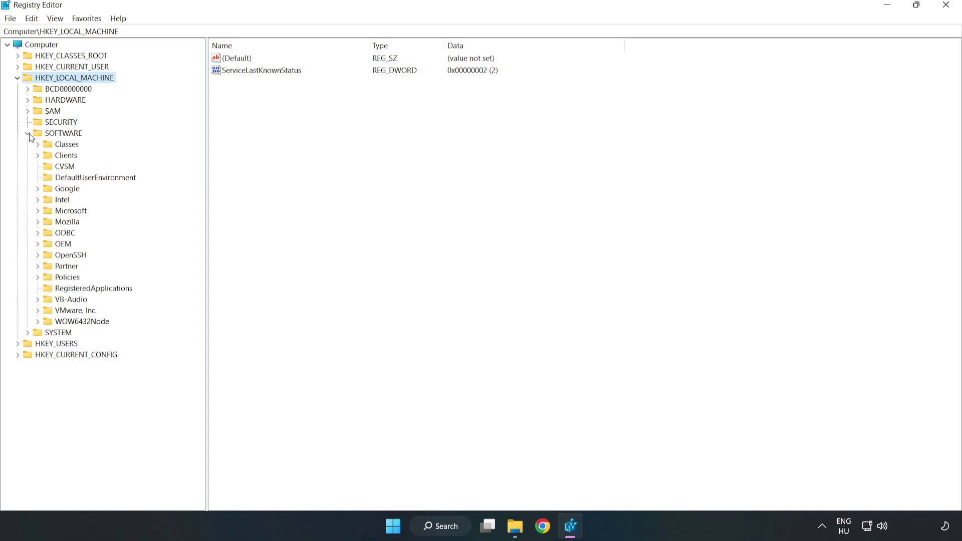
pyautogui.click(37, 211)
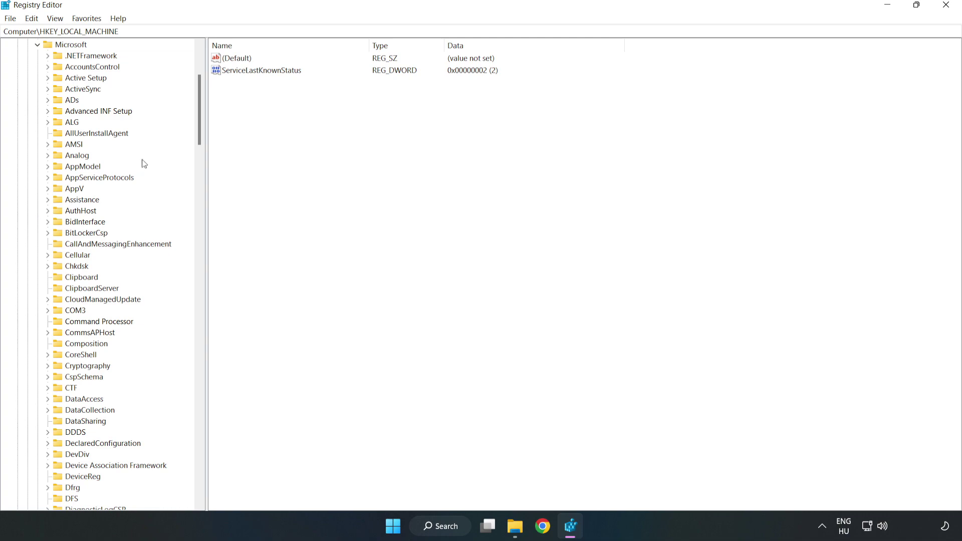
pyautogui.moveTo(197, 128); pyautogui.dragTo(220, 357)
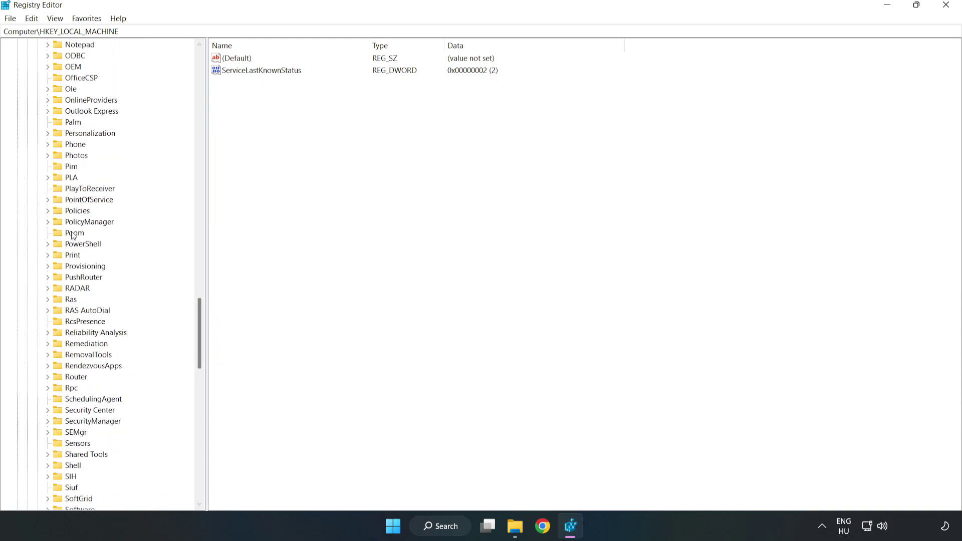
pyautogui.click(47, 222)
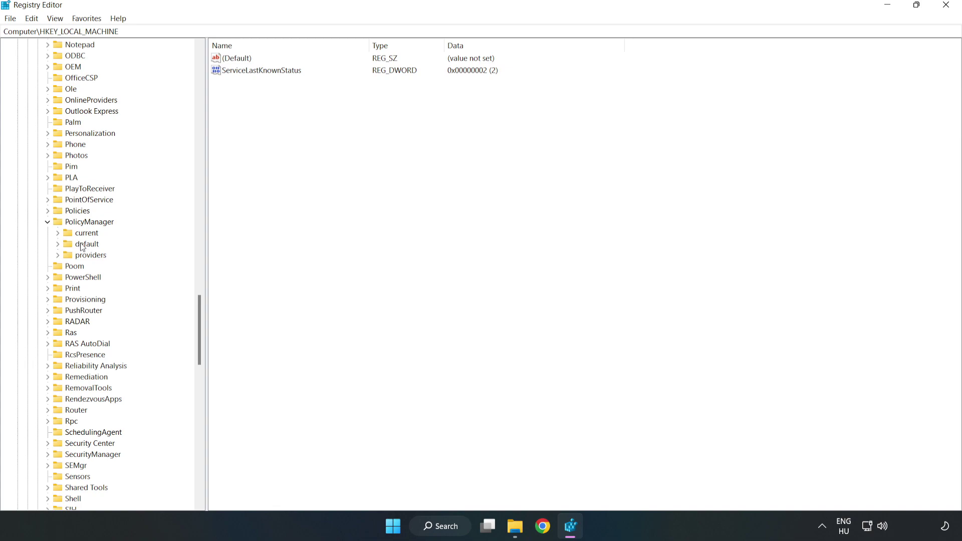
pyautogui.click(59, 245)
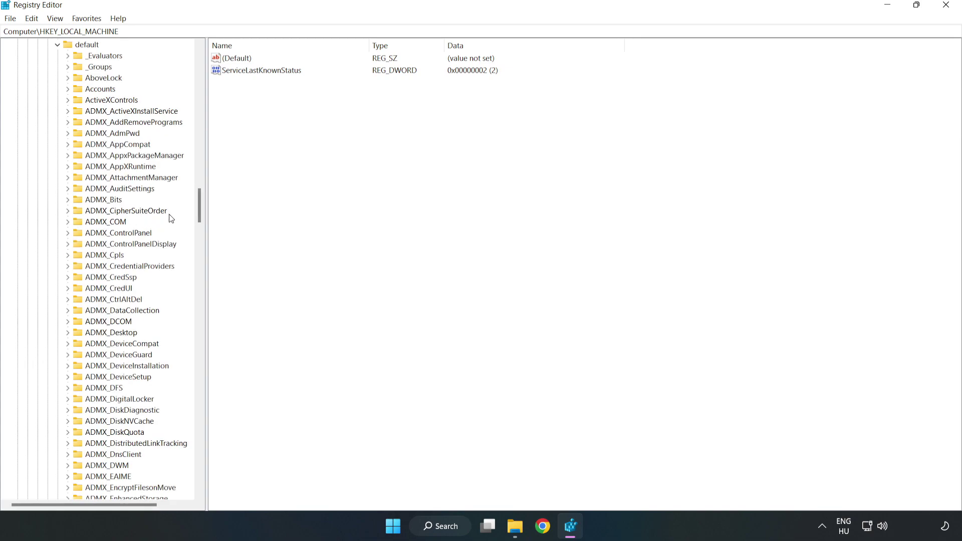
pyautogui.moveTo(199, 206); pyautogui.dragTo(197, 322)
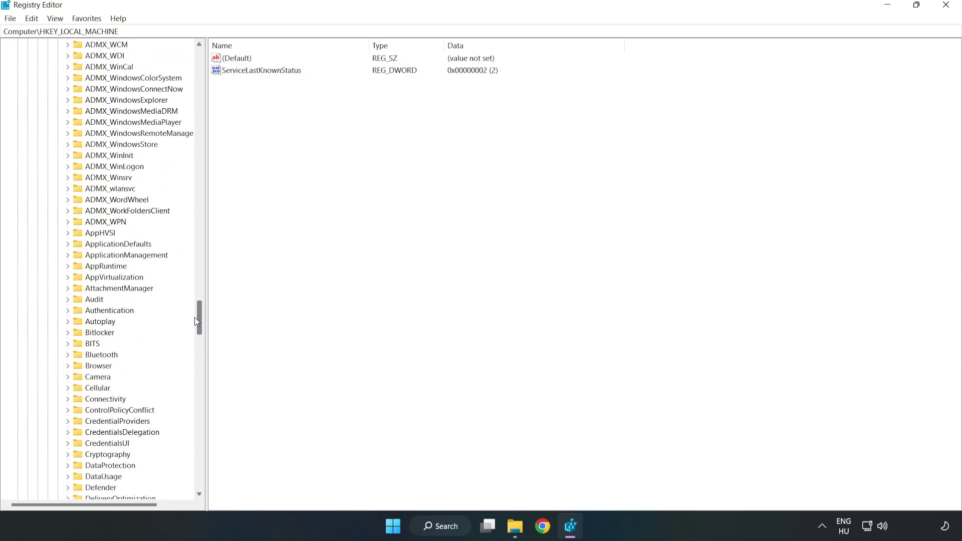
pyautogui.click(70, 254)
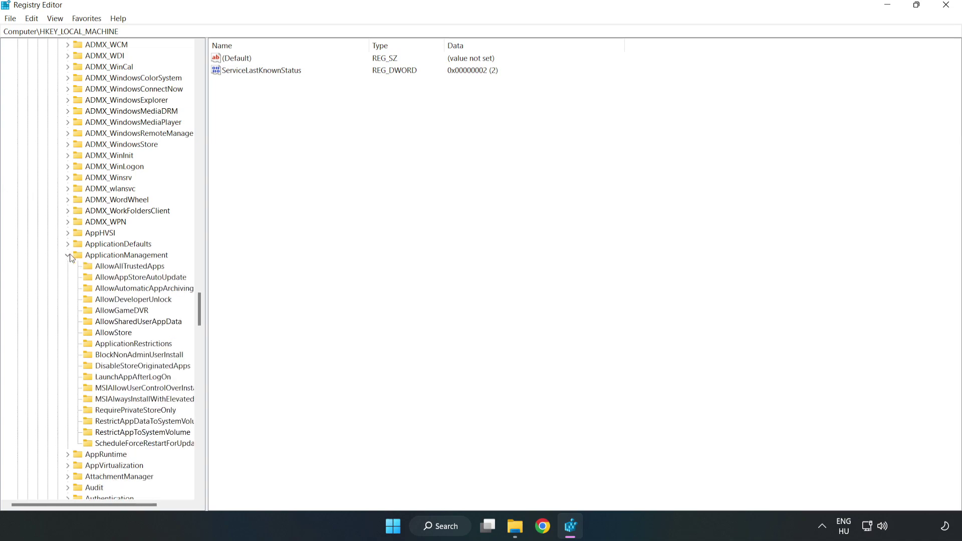
# - Select AllowGameDVR and change its 'value' entry's data from 1 to 0
pyautogui.click(112, 312)
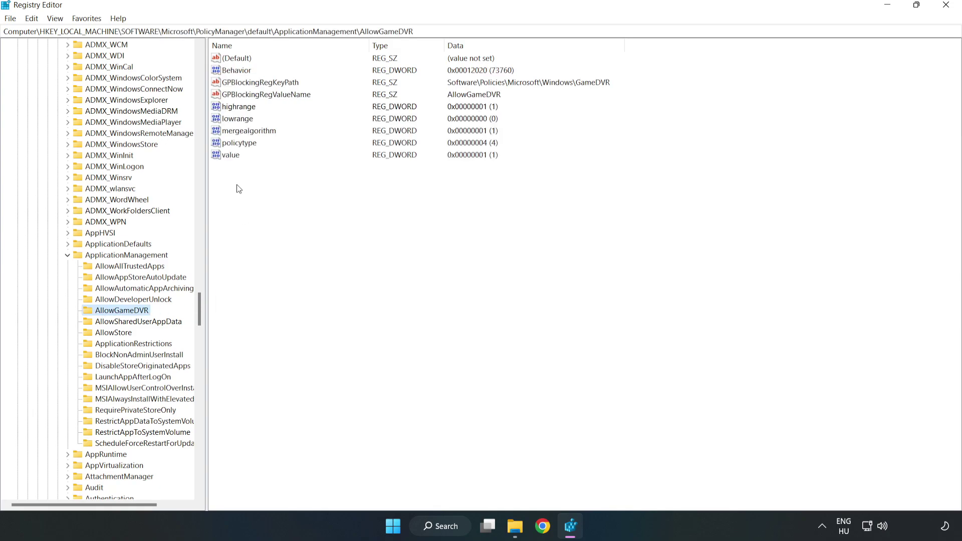
pyautogui.click(224, 156)
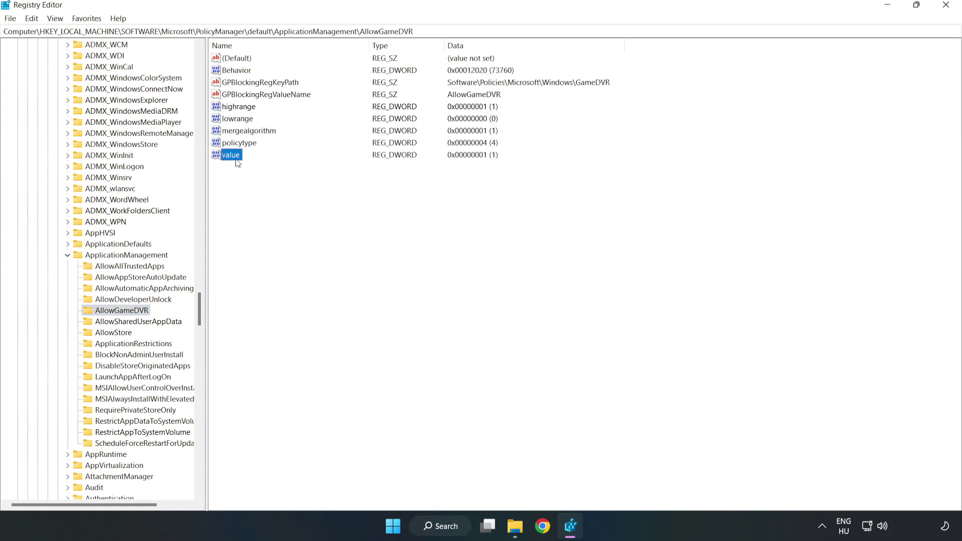
pyautogui.rightClick(235, 160)
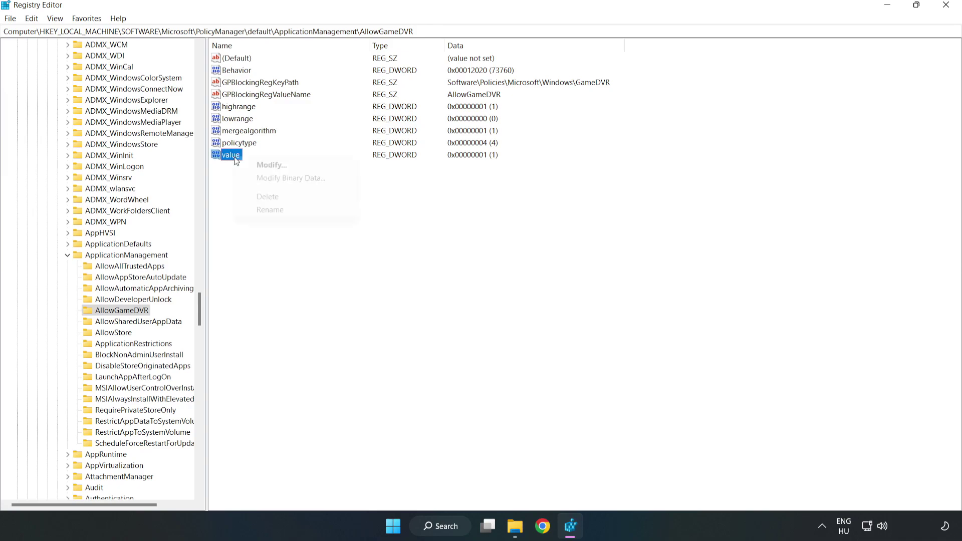
pyautogui.click(277, 165)
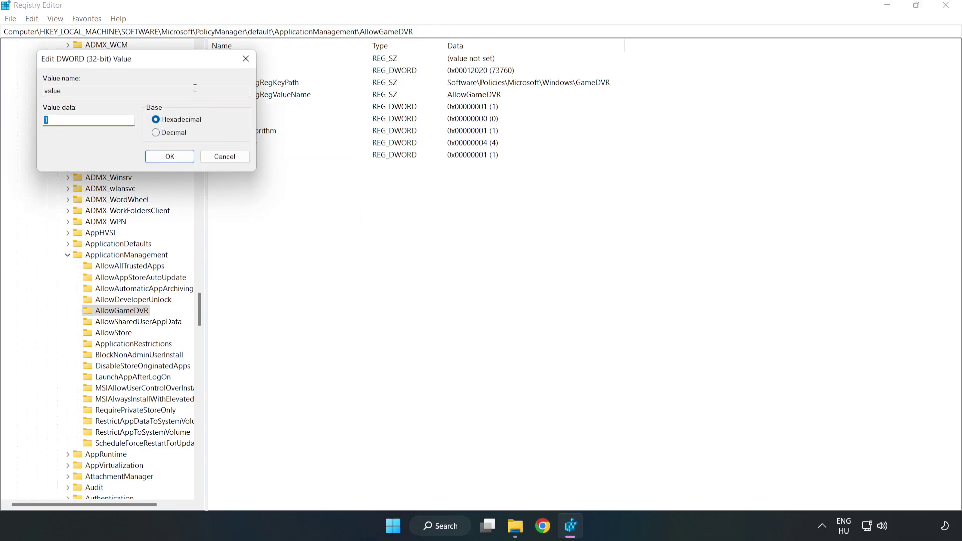
pyautogui.moveTo(173, 55); pyautogui.dragTo(490, 200)
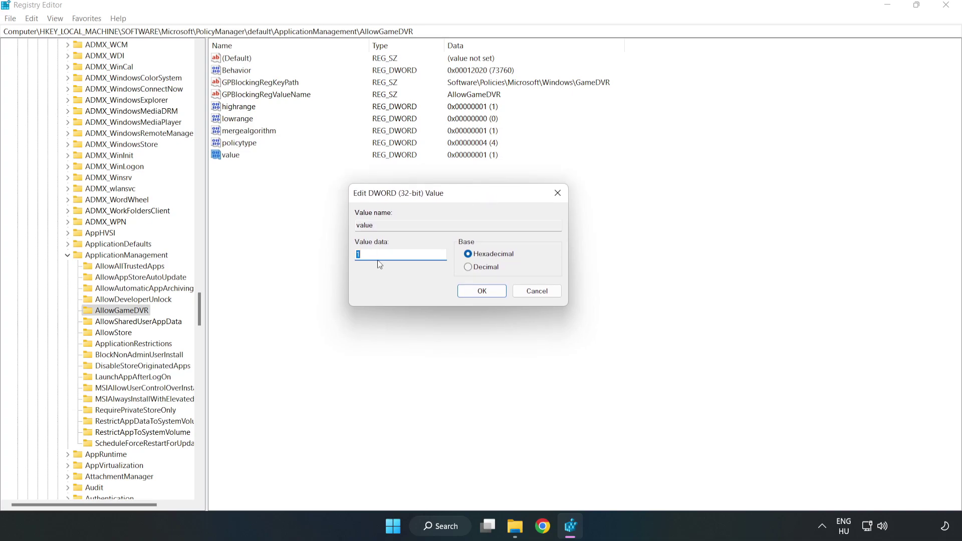
pyautogui.write('0')
pyautogui.click(483, 291)
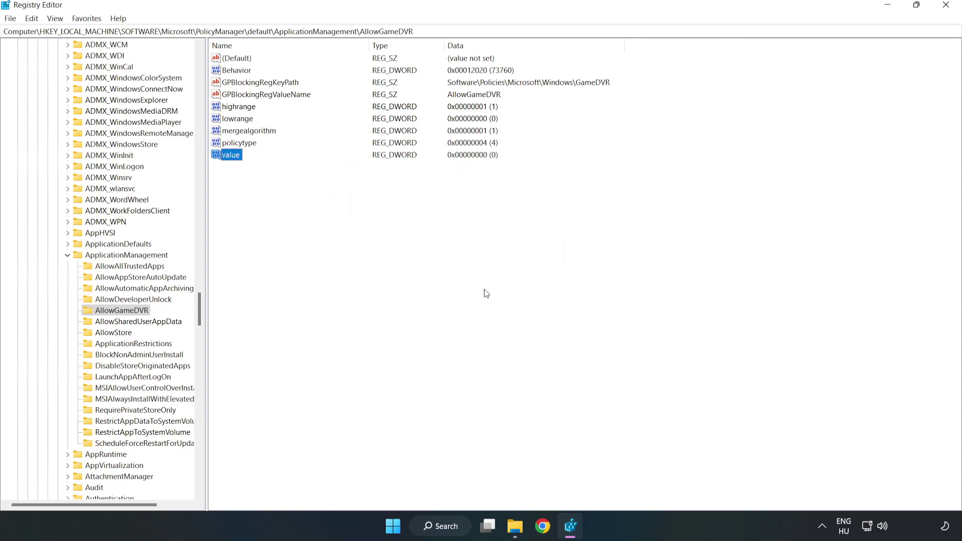
# - Close Registry Editor, then download and launch dxwebsetup.exe from Chrome's DirectX page
pyautogui.click(946, 6)
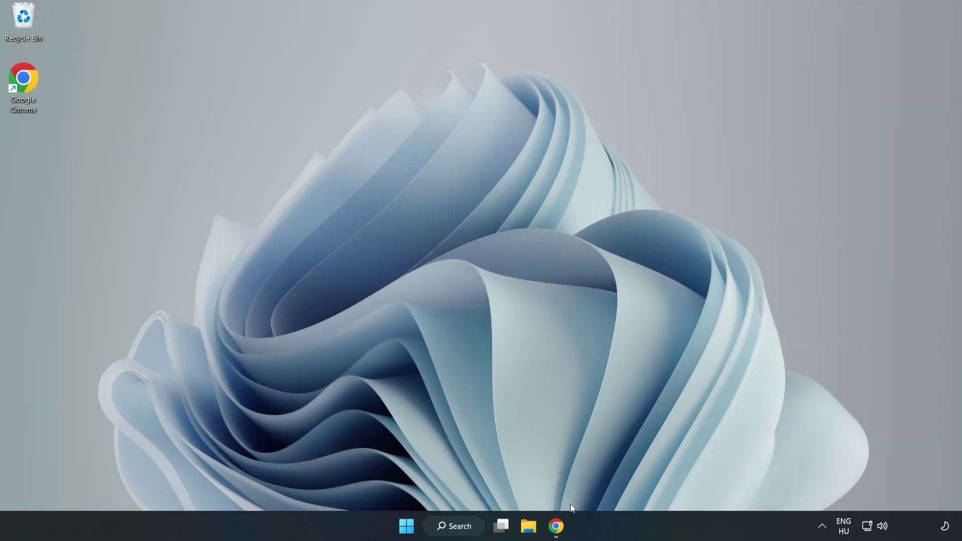
pyautogui.click(558, 535)
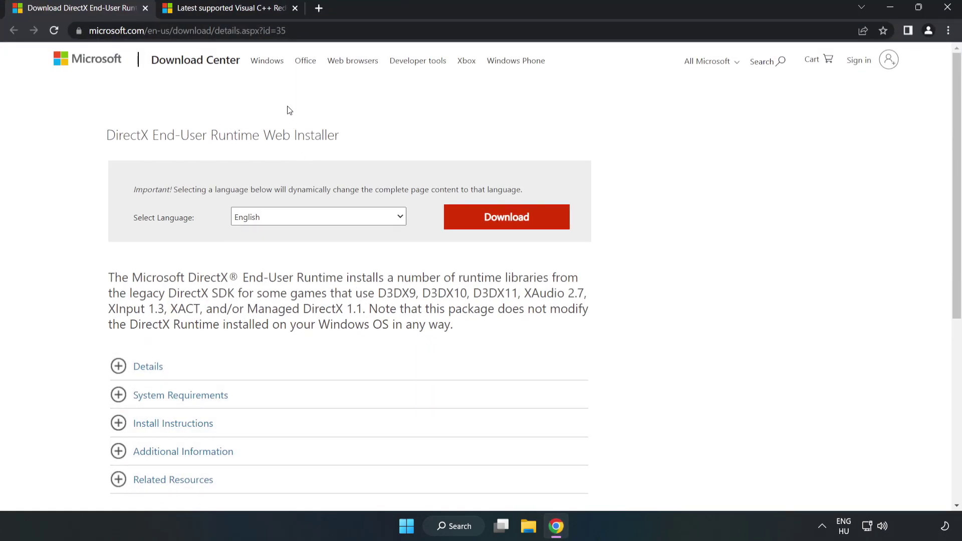
pyautogui.click(317, 28)
pyautogui.moveTo(240, 31); pyautogui.dragTo(317, 29)
pyautogui.click(389, 115)
pyautogui.click(513, 228)
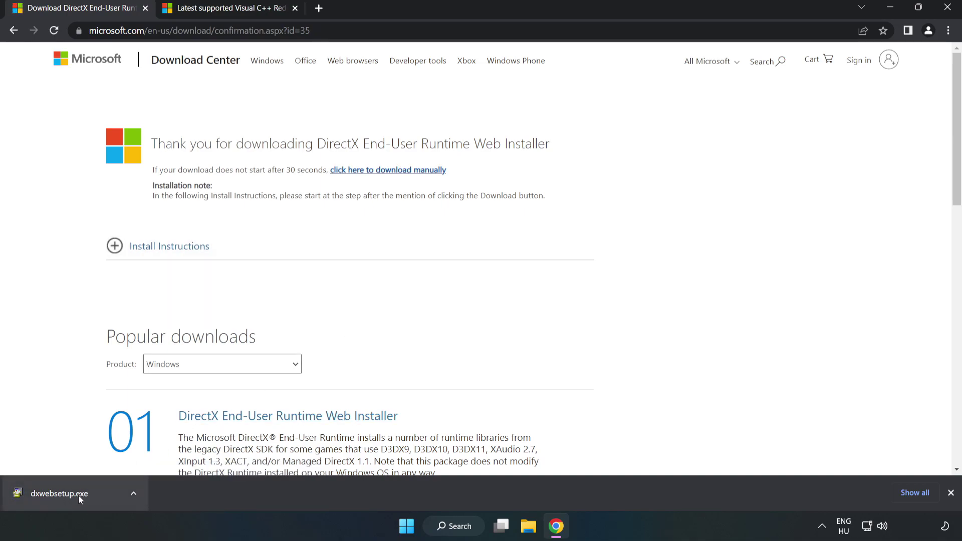
pyautogui.click(97, 496)
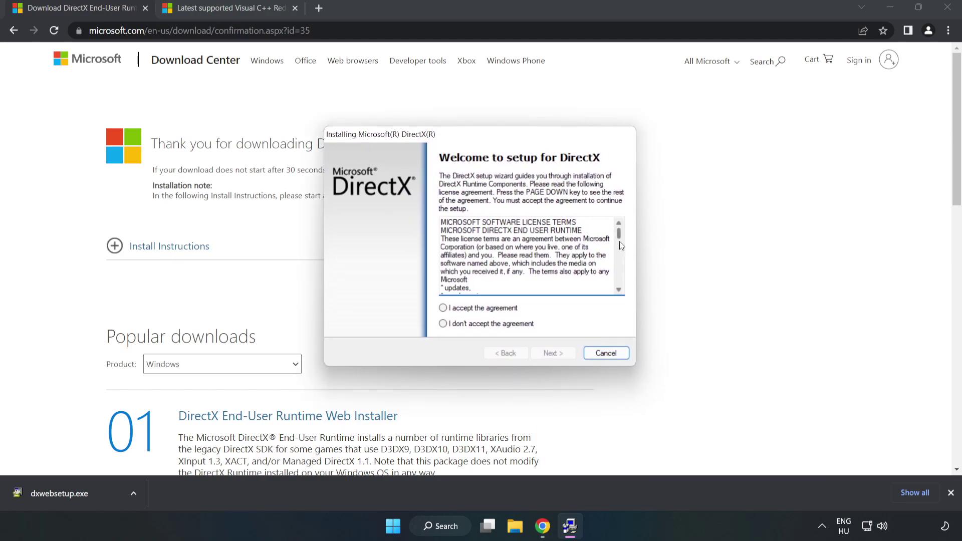
# - Accept the DirectX licence, decline the Bing Bar, and run setup through to Finish
pyautogui.moveTo(619, 239); pyautogui.dragTo(620, 294)
pyautogui.click(439, 308)
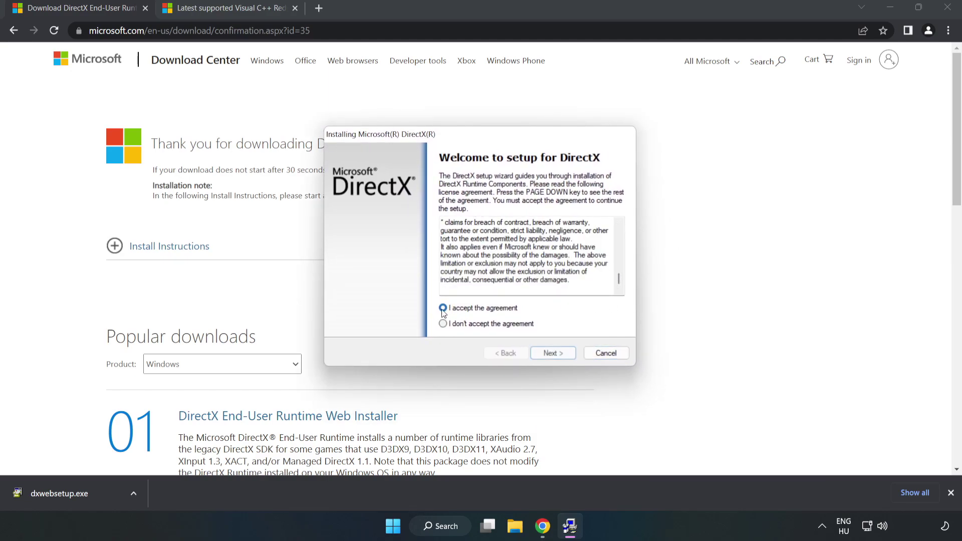
pyautogui.click(557, 354)
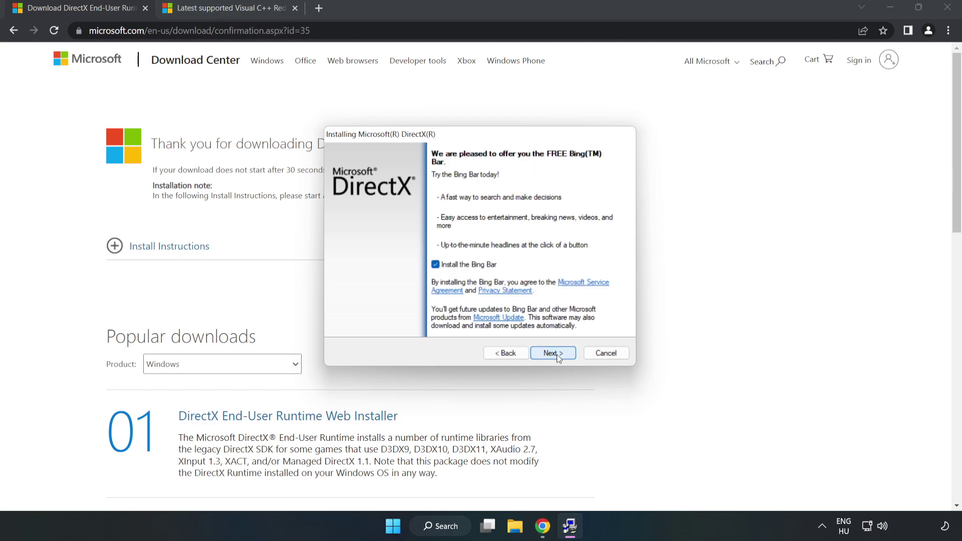
pyautogui.click(436, 264)
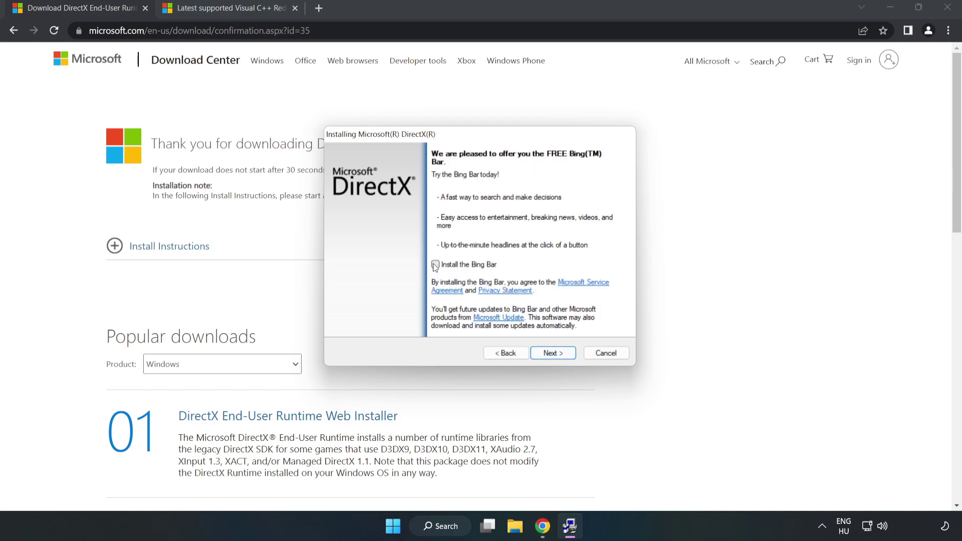
pyautogui.click(555, 353)
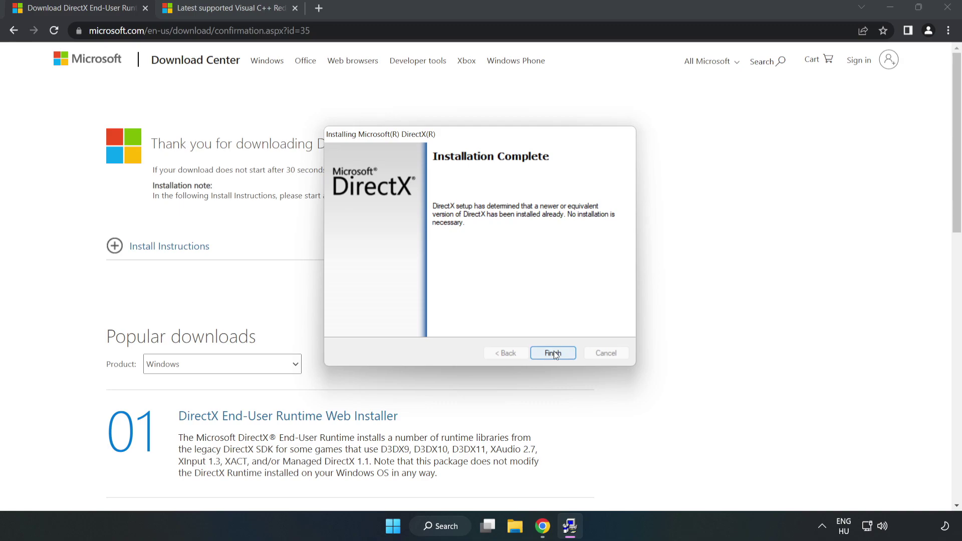
pyautogui.click(555, 353)
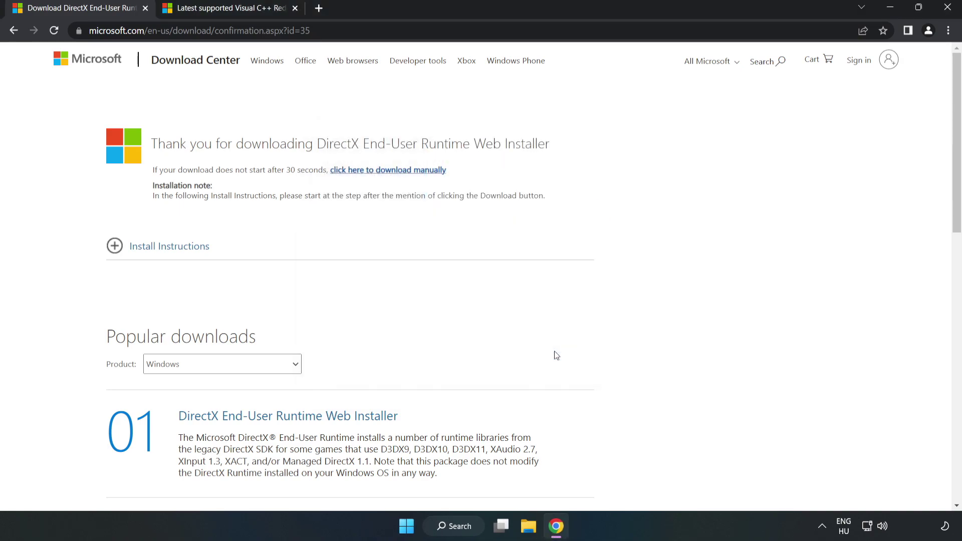
# - Close the DirectX tab and download the ARM64, X86 and X64 Visual C++ installers, allowing multiple downloads
pyautogui.click(145, 8)
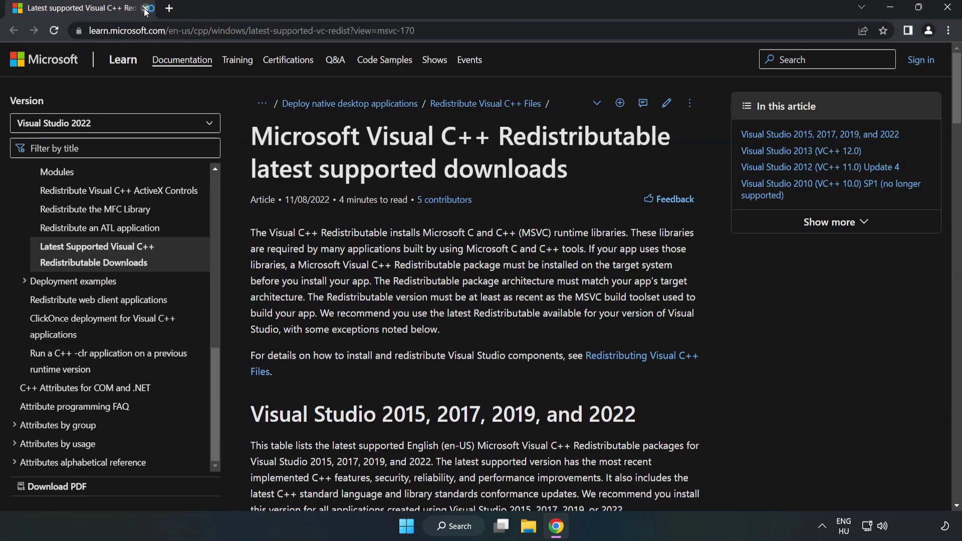
pyautogui.click(219, 30)
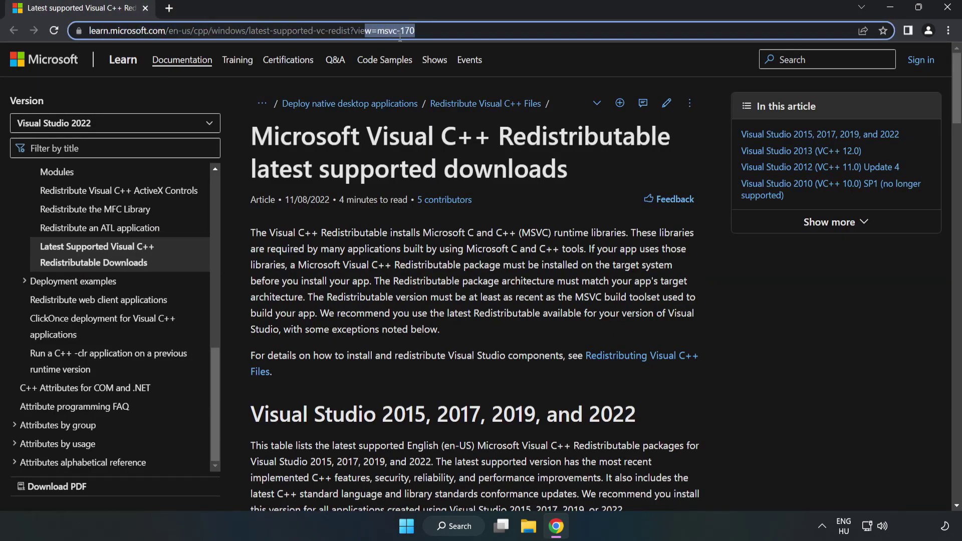
pyautogui.press('End')
pyautogui.click(496, 163)
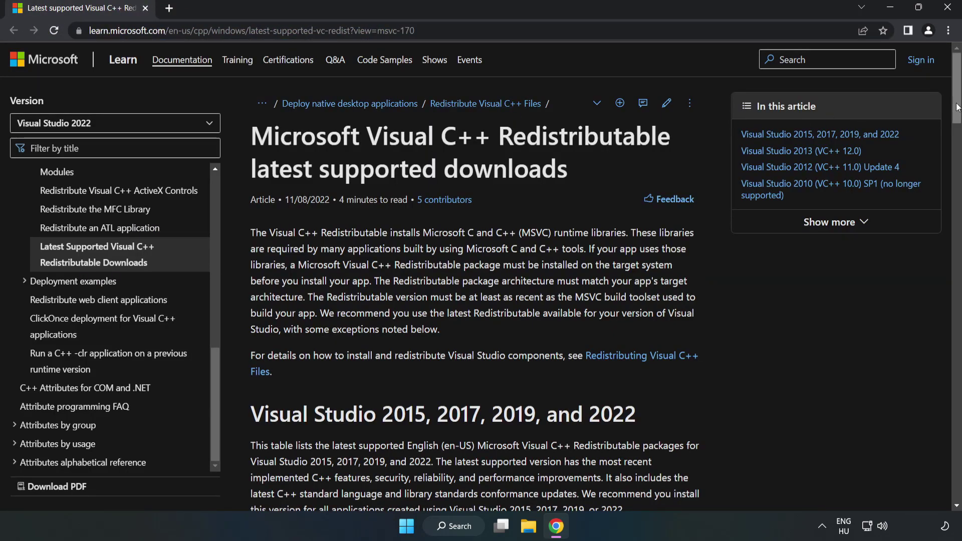
pyautogui.moveTo(957, 109); pyautogui.dragTo(957, 159)
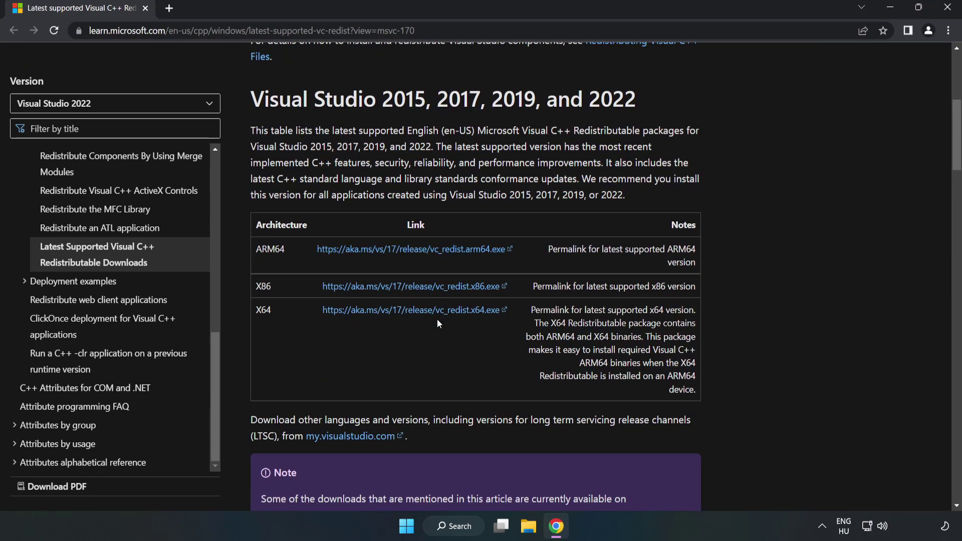
pyautogui.click(423, 290)
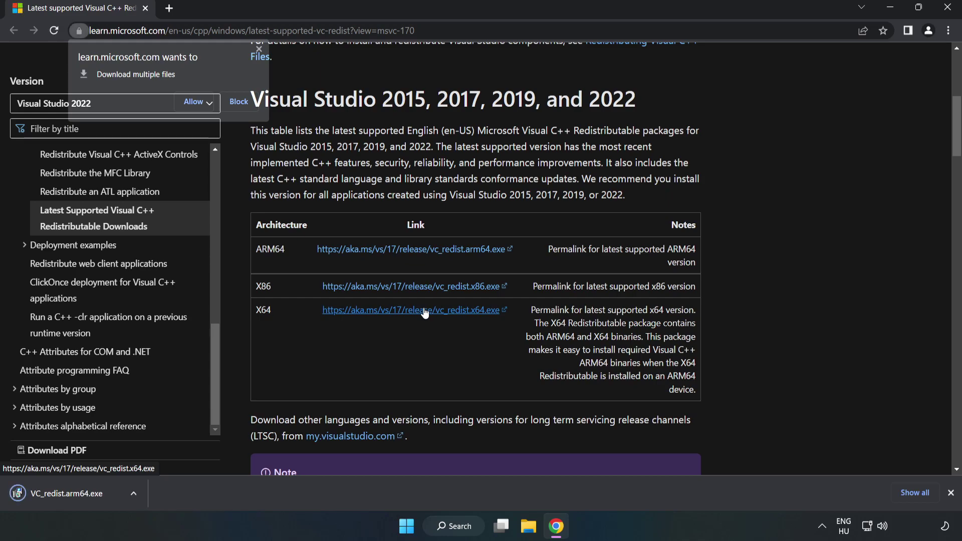
pyautogui.click(195, 102)
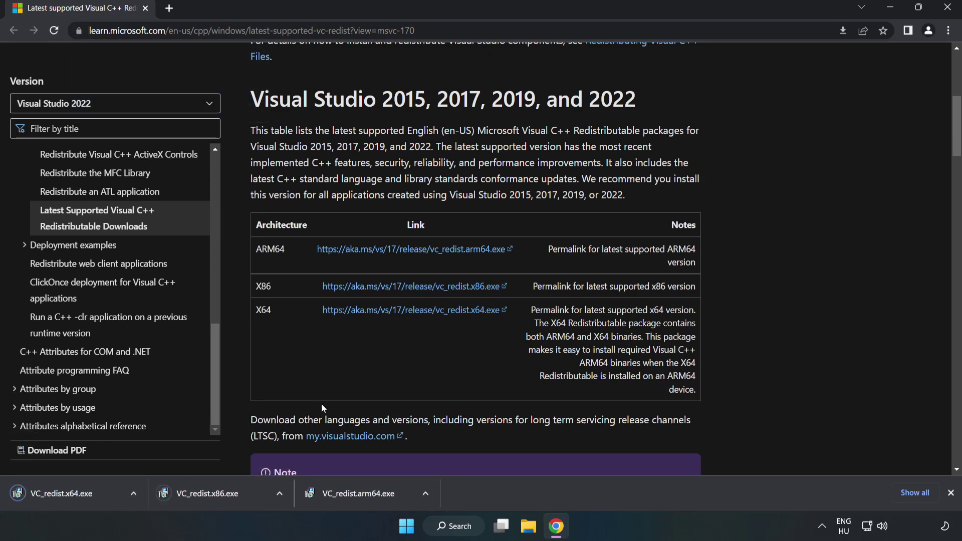
# - Agree to the licence and try installing VC_redist.arm64.exe, dismissing the unsupported-processor failure
pyautogui.click(368, 497)
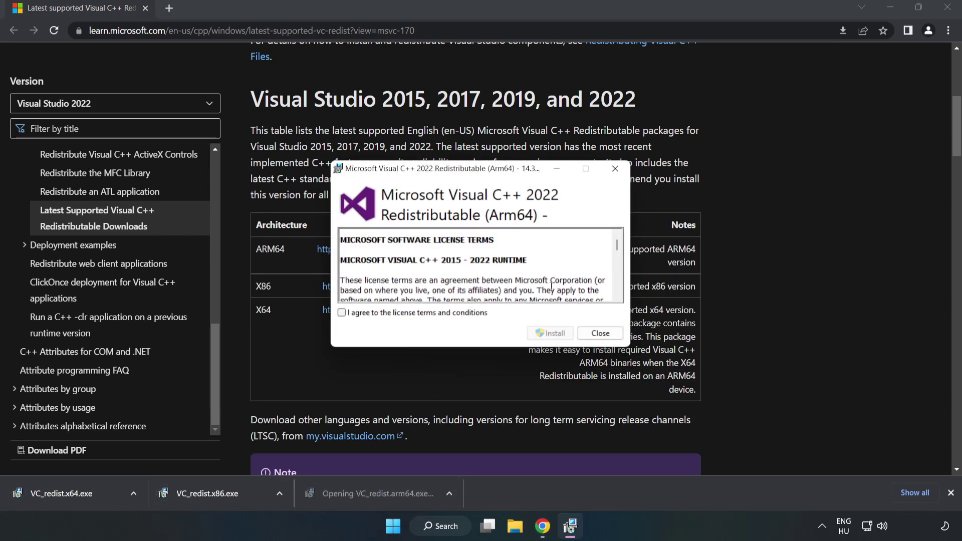
pyautogui.moveTo(616, 247); pyautogui.dragTo(616, 295)
pyautogui.click(424, 313)
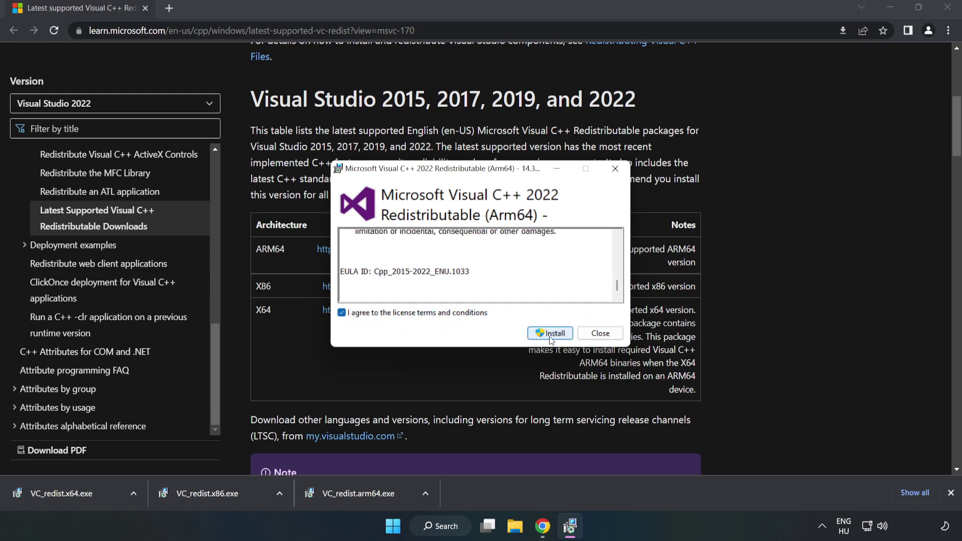
pyautogui.click(551, 338)
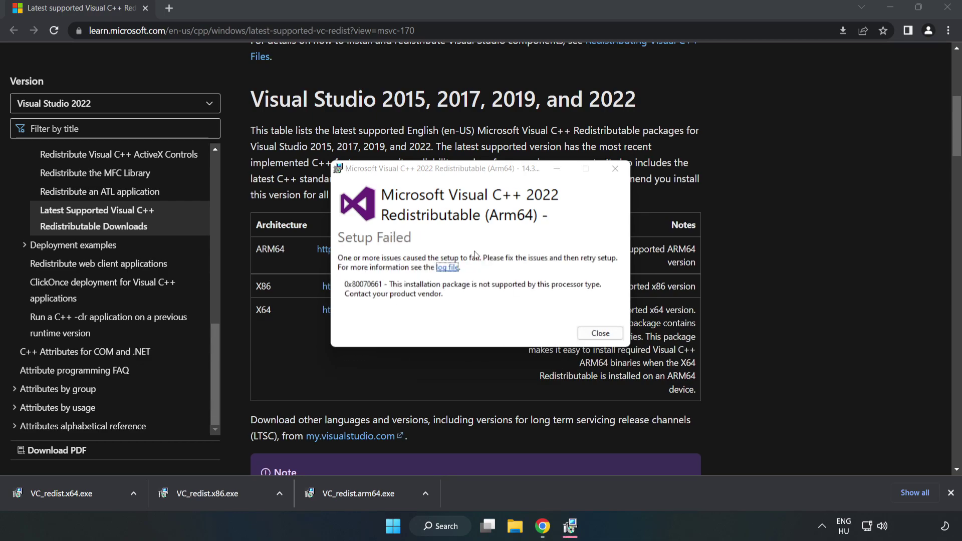
pyautogui.click(593, 336)
# - Install VC_redist.x86.exe and VC_redist.x64.exe, closing each setup without restarting
pyautogui.click(229, 494)
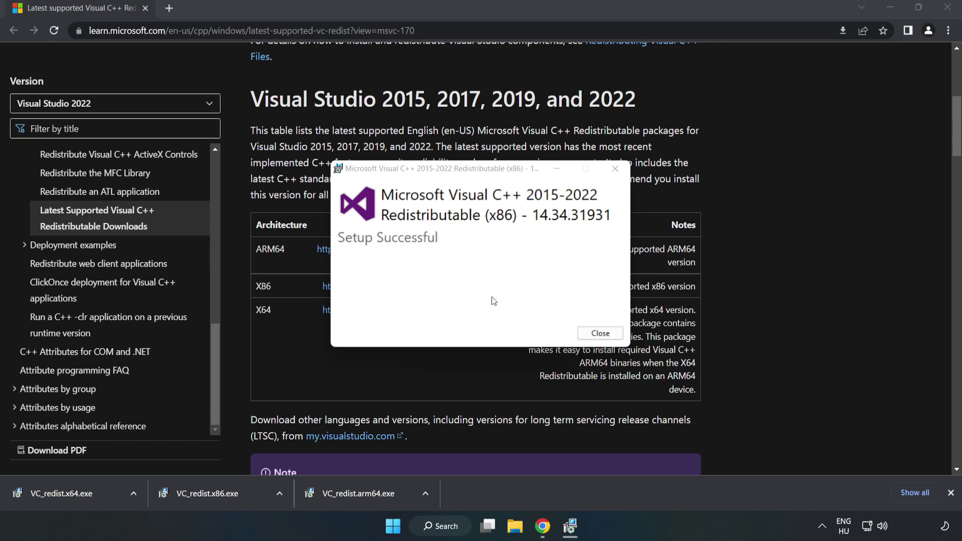
pyautogui.click(600, 333)
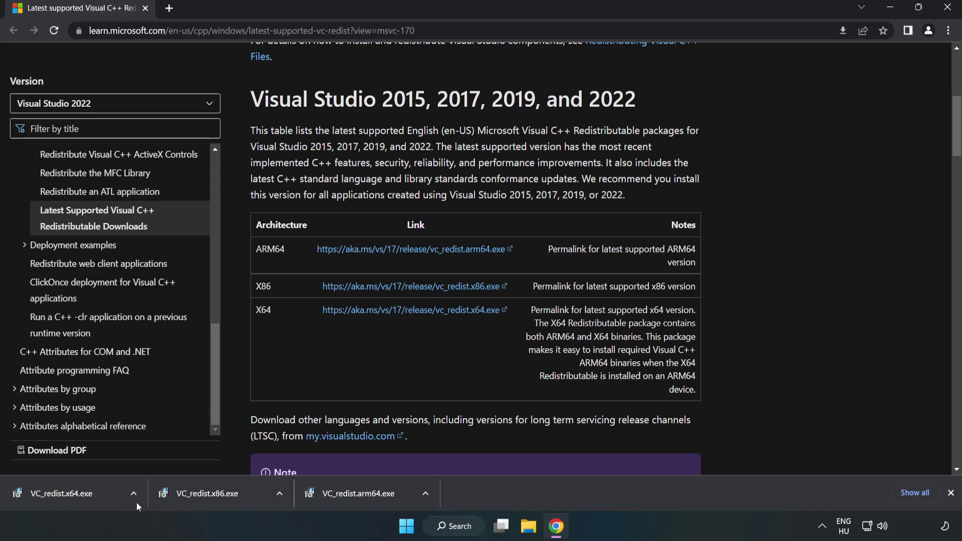
pyautogui.click(52, 492)
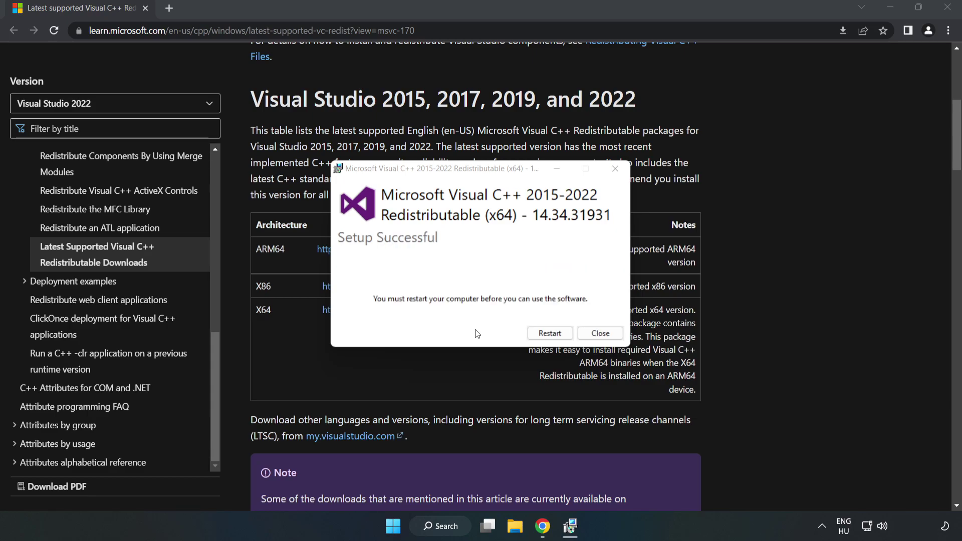
pyautogui.click(601, 336)
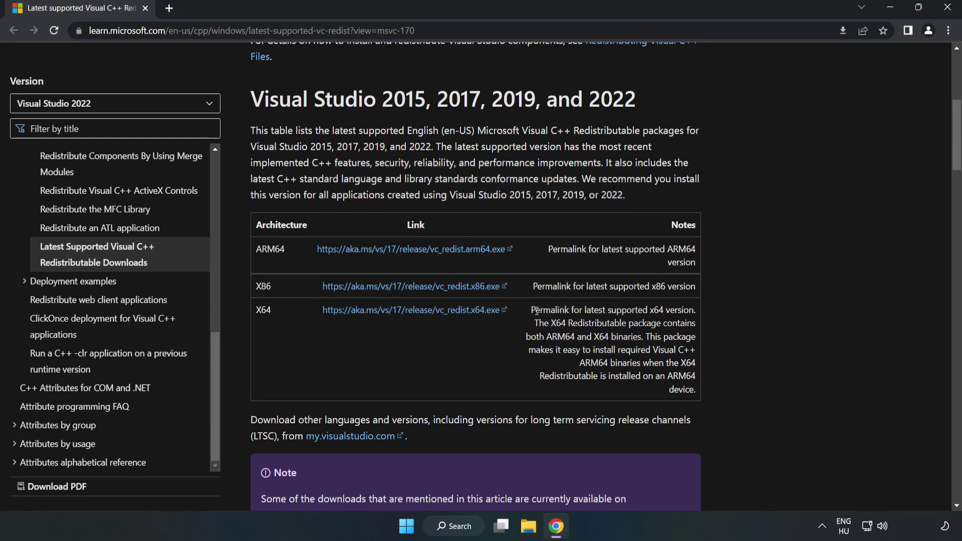
# - Close Chrome and bring up the Start menu power options showing Restart
pyautogui.click(949, 11)
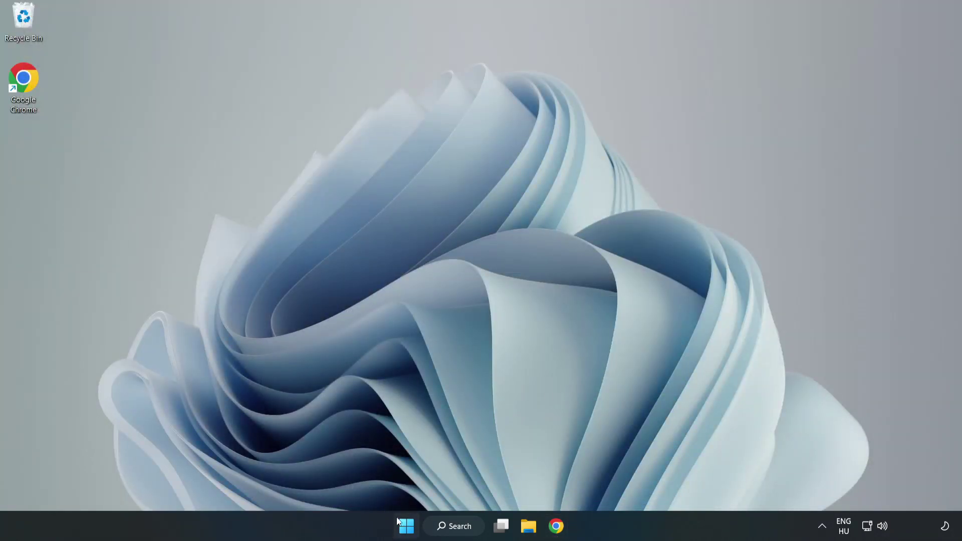
pyautogui.click(406, 527)
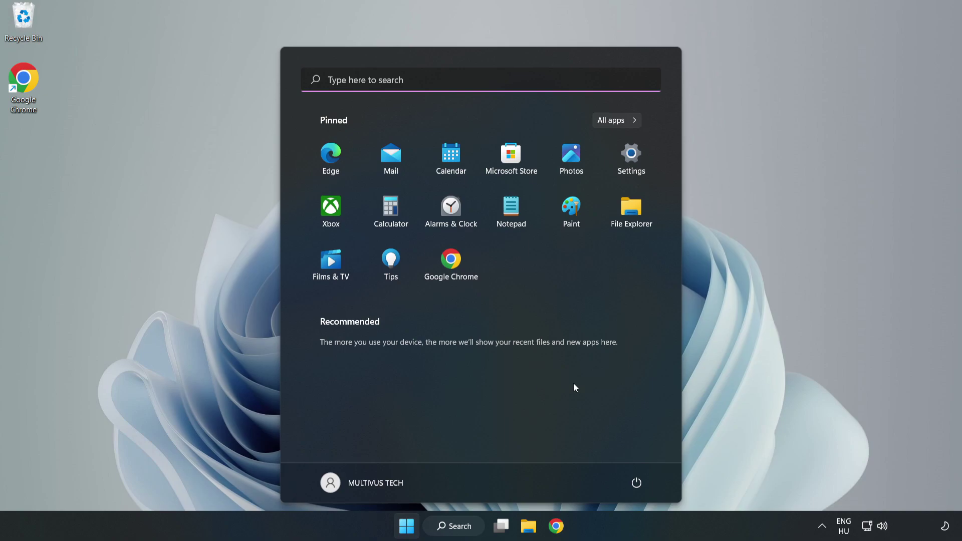
pyautogui.click(634, 485)
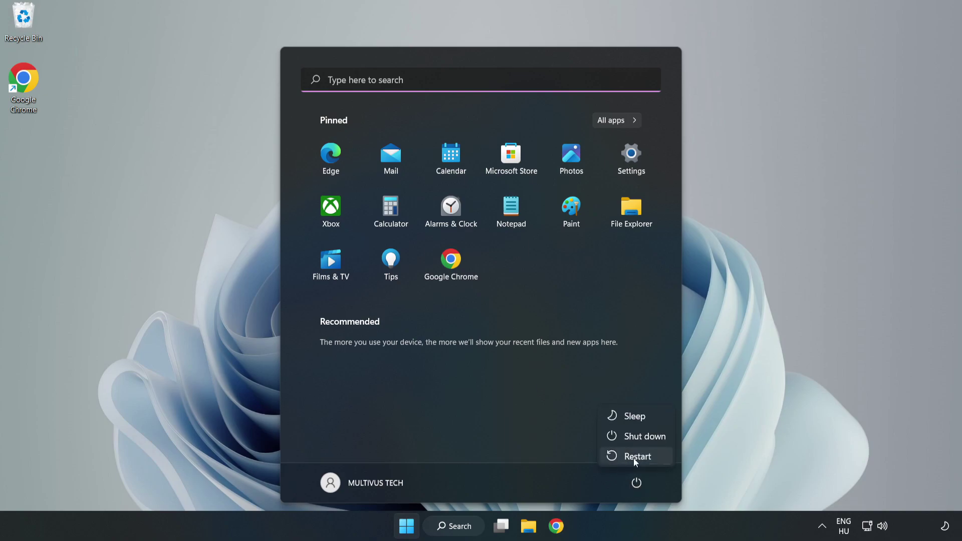